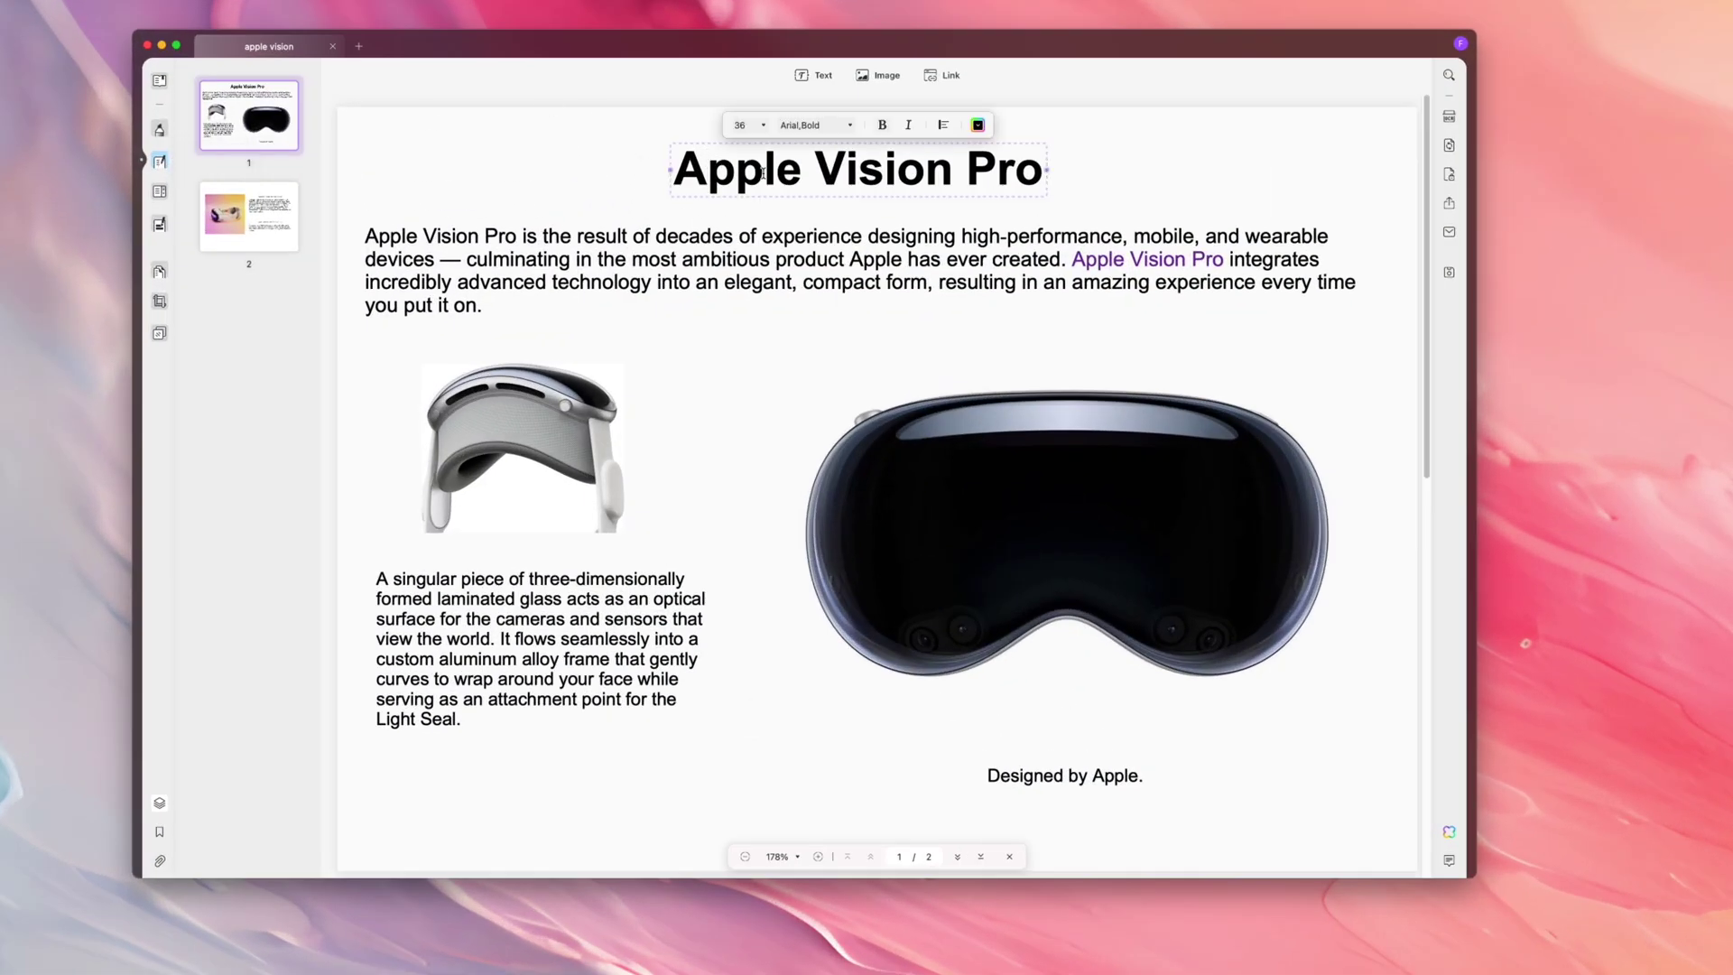
- Enlarge the Apple Vision Pro title to size 44 and upload the apple vision PDF to UPDF AI
click(977, 125)
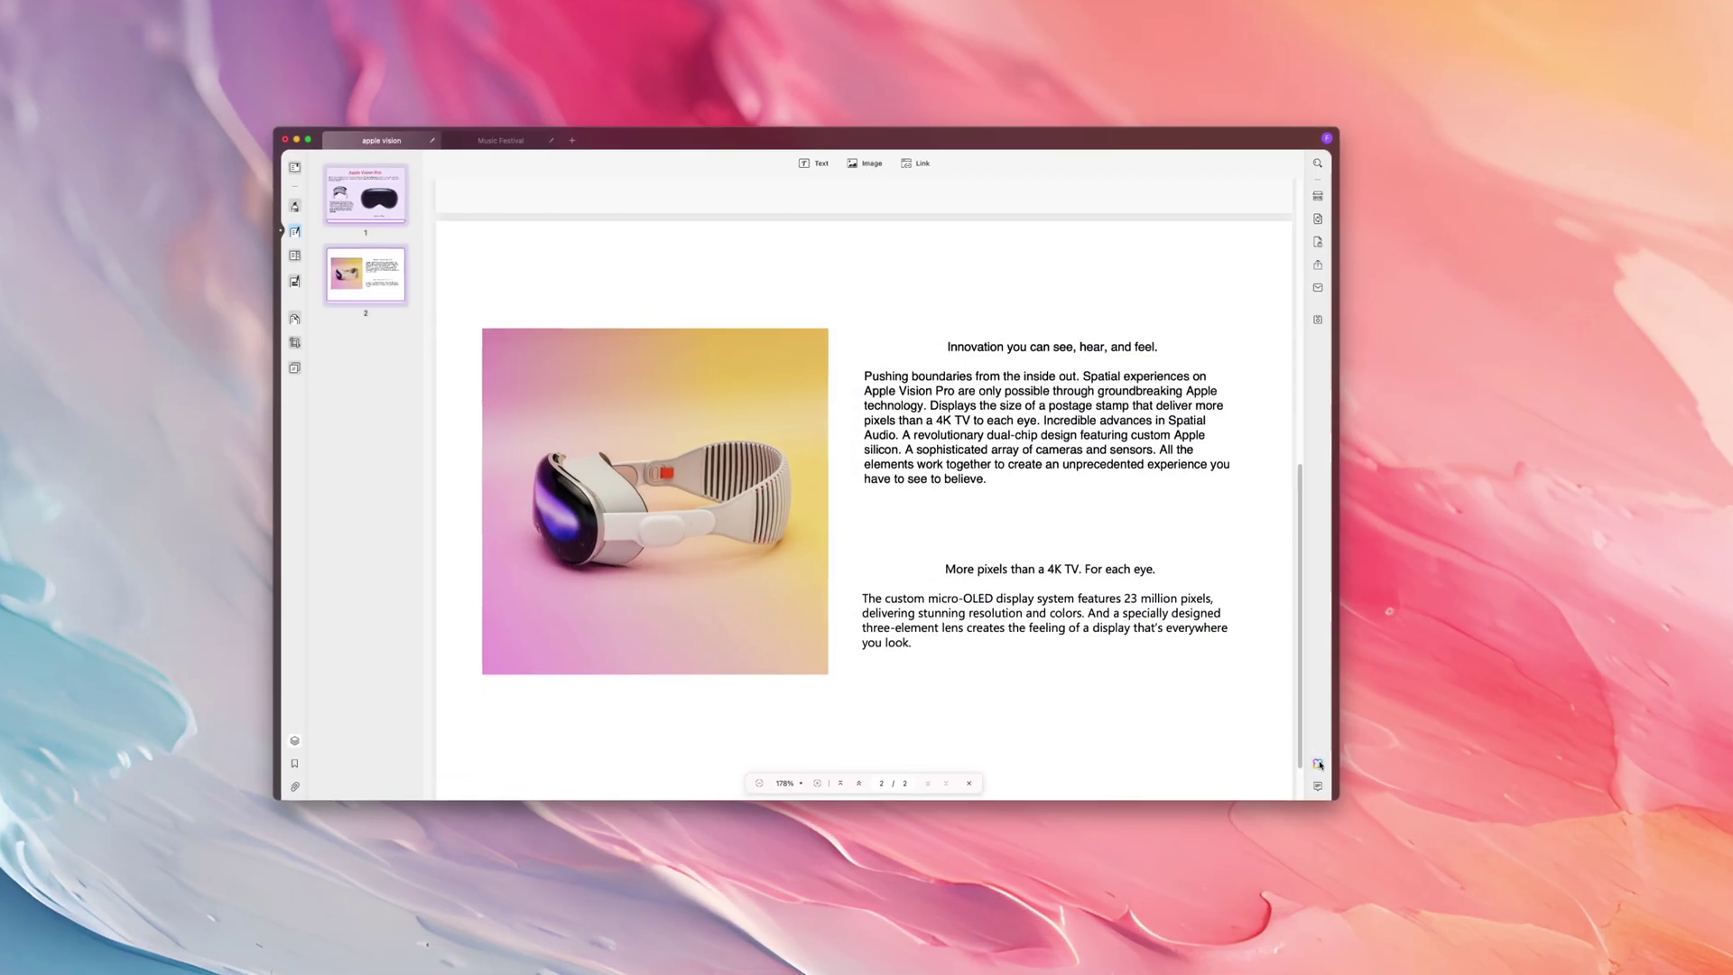
click(1318, 763)
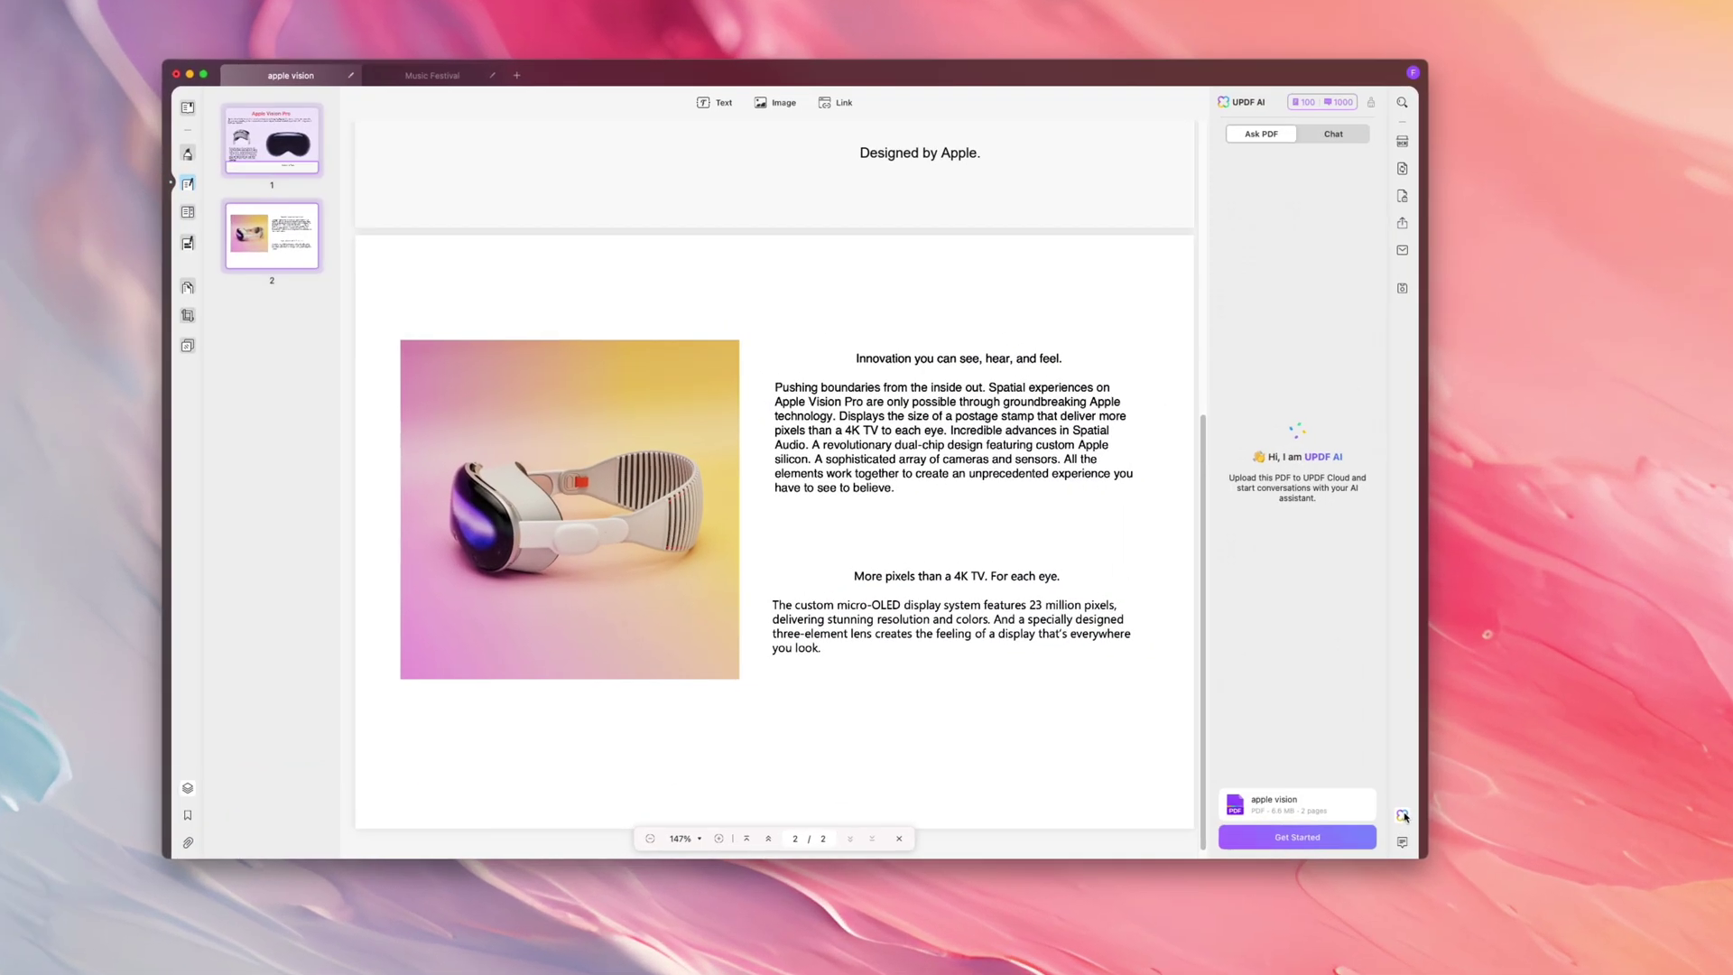
click(1300, 845)
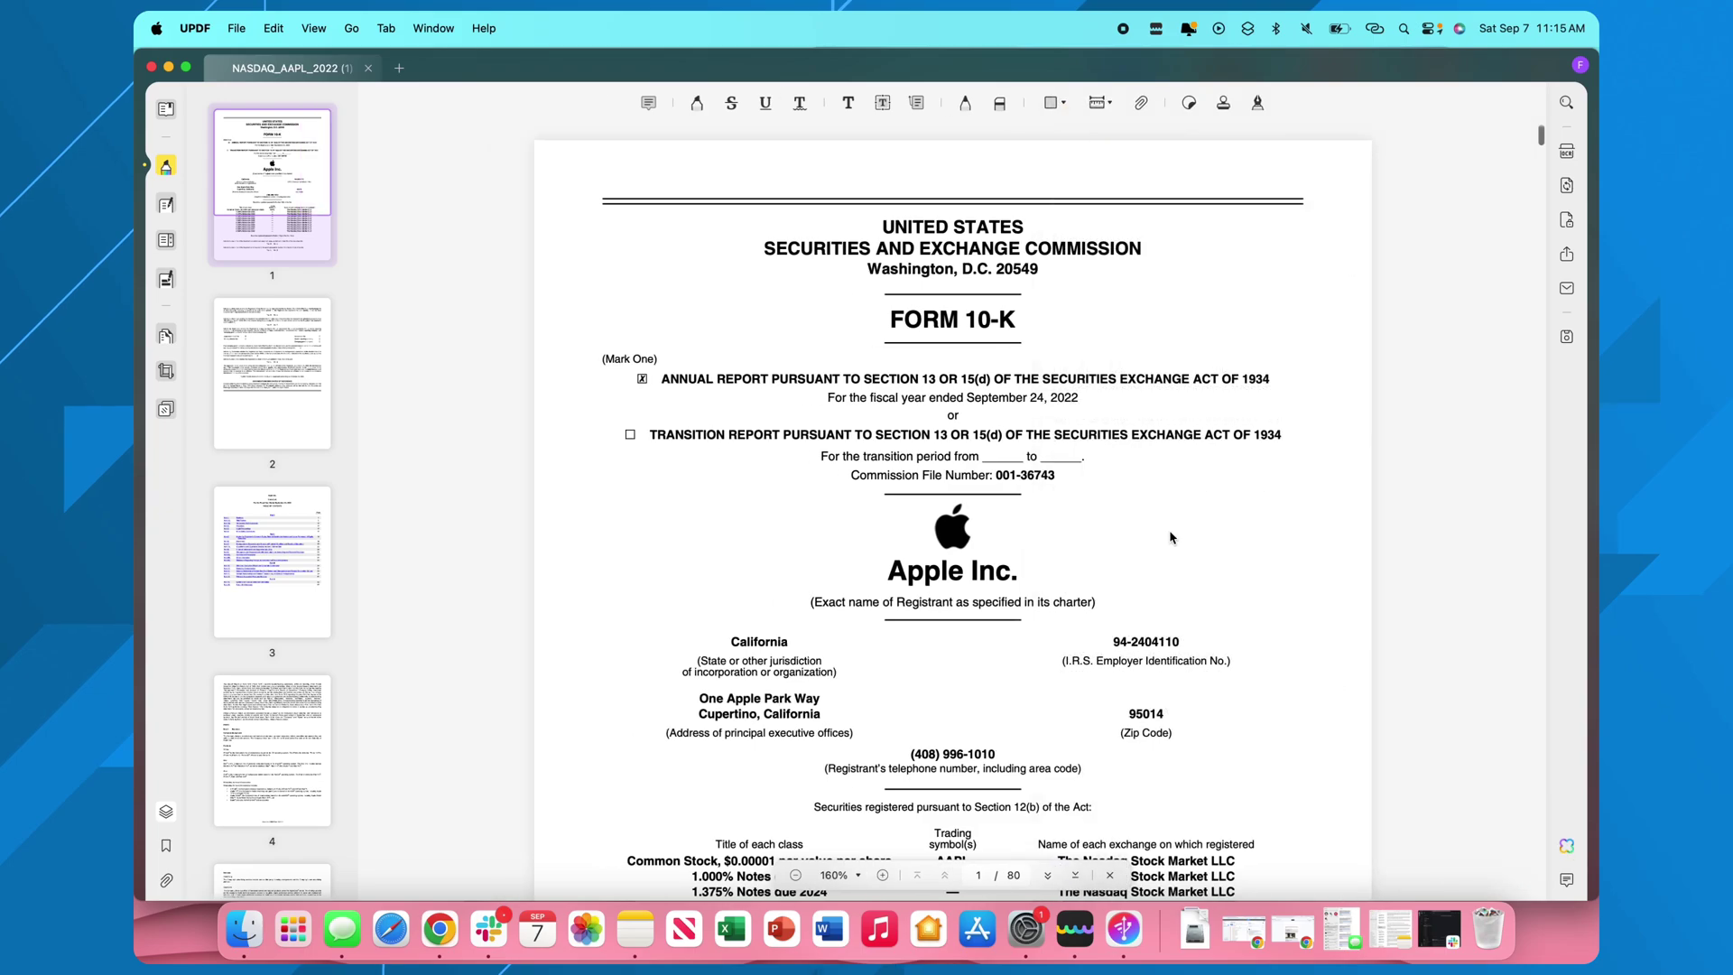
- Use UPDF AI beside the 10-K to generate a mind map of pages 1–10 and show its download options
scroll(272, 512, down, 5)
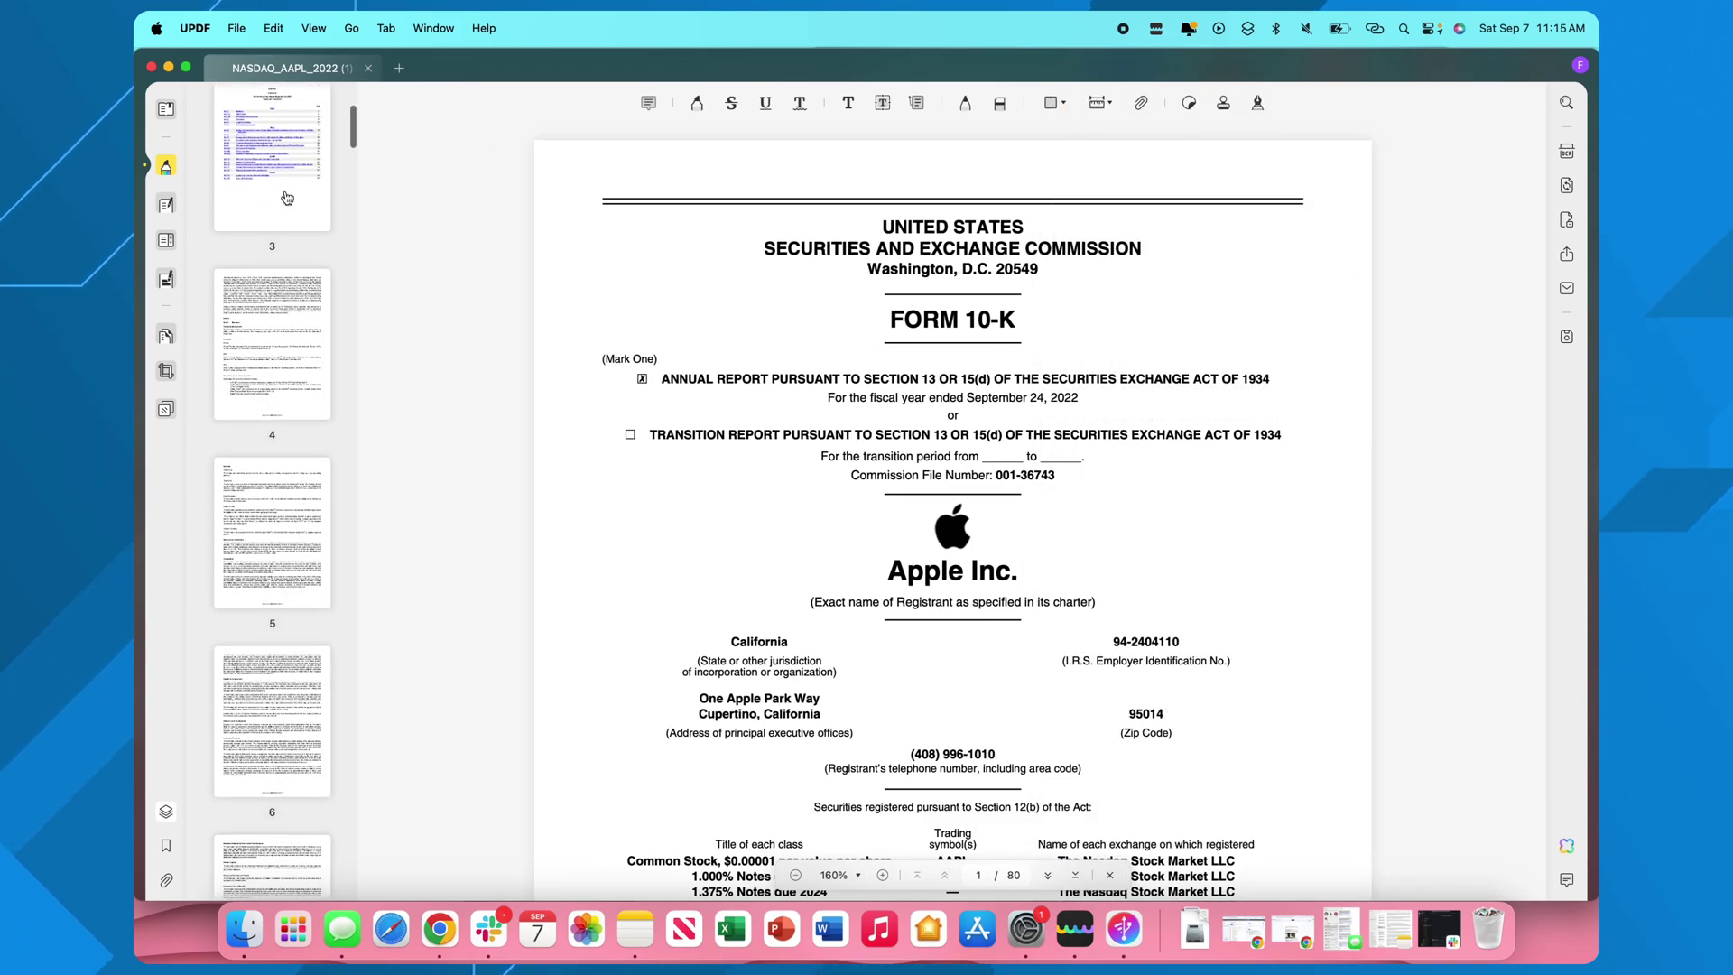
click(309, 407)
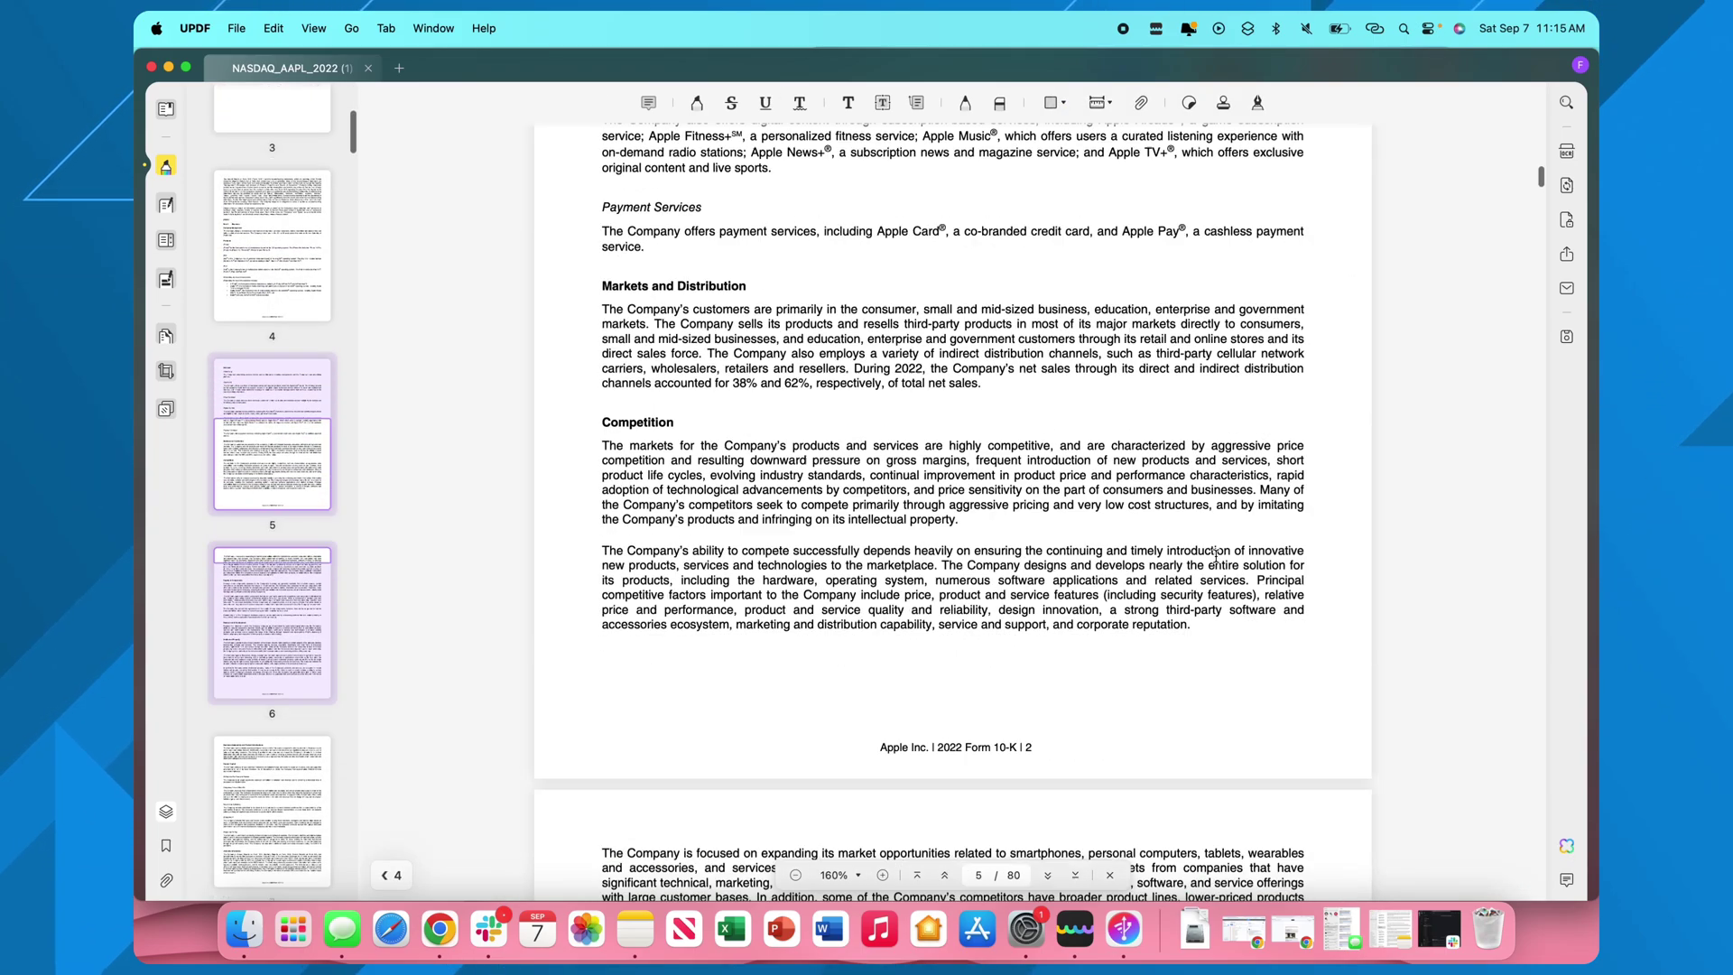
scroll(1216, 556, up, 15)
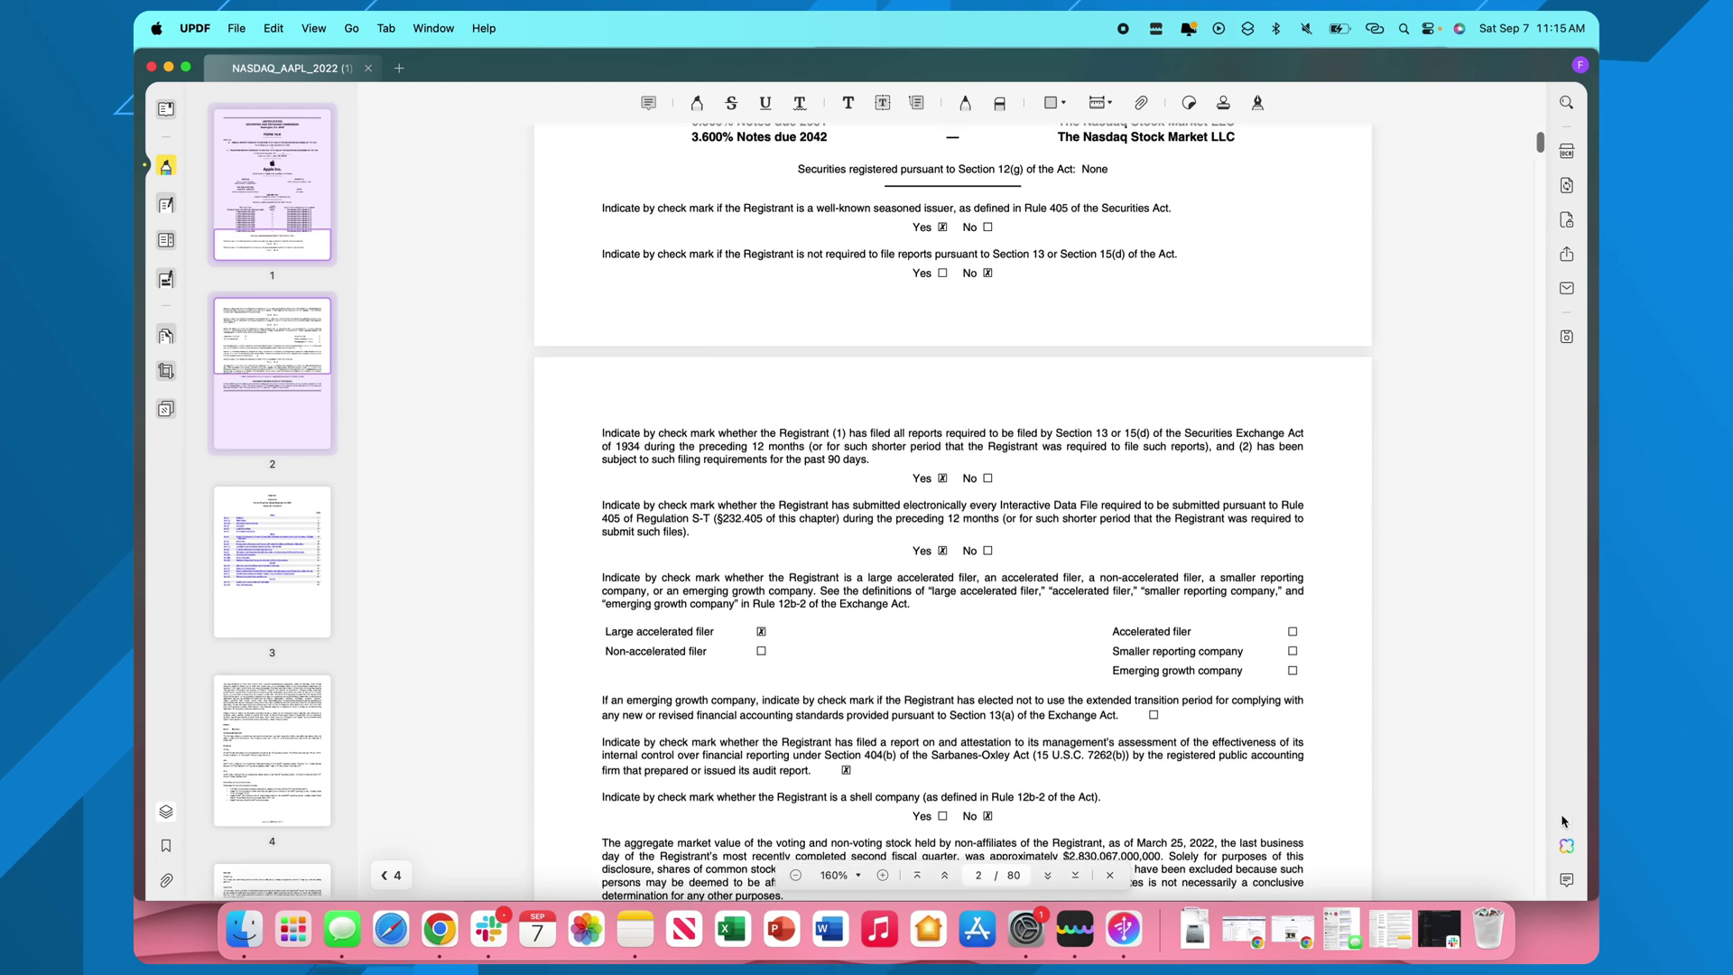
click(1564, 844)
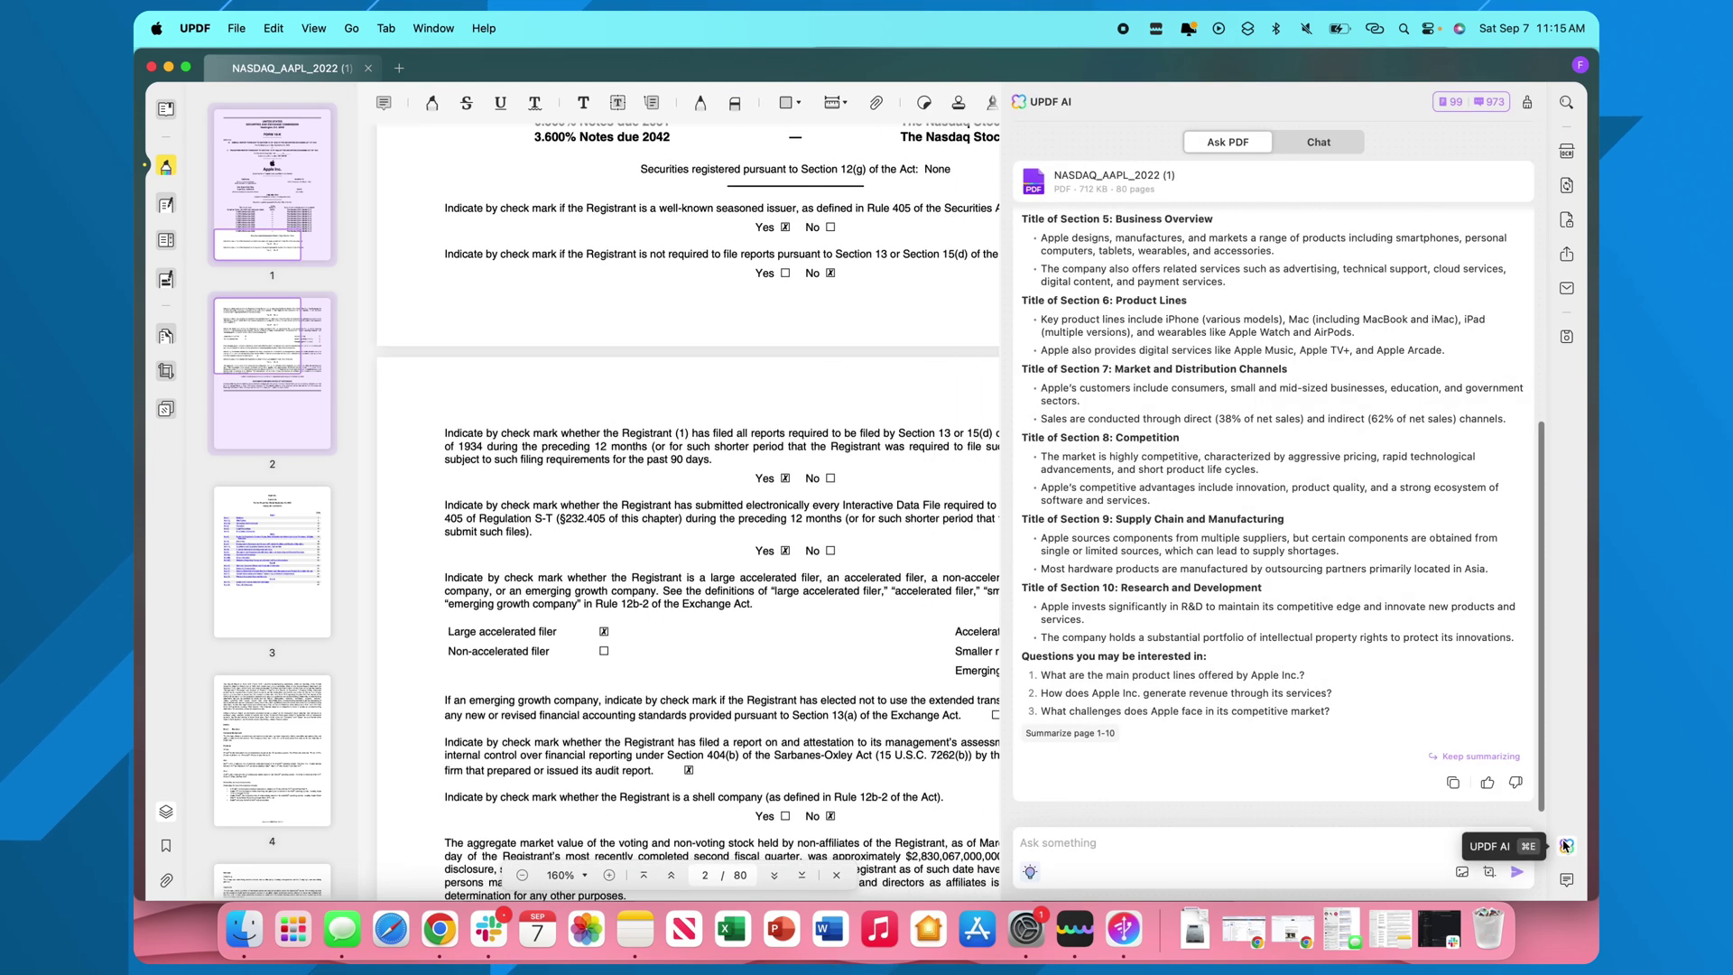
click(1029, 870)
click(1058, 816)
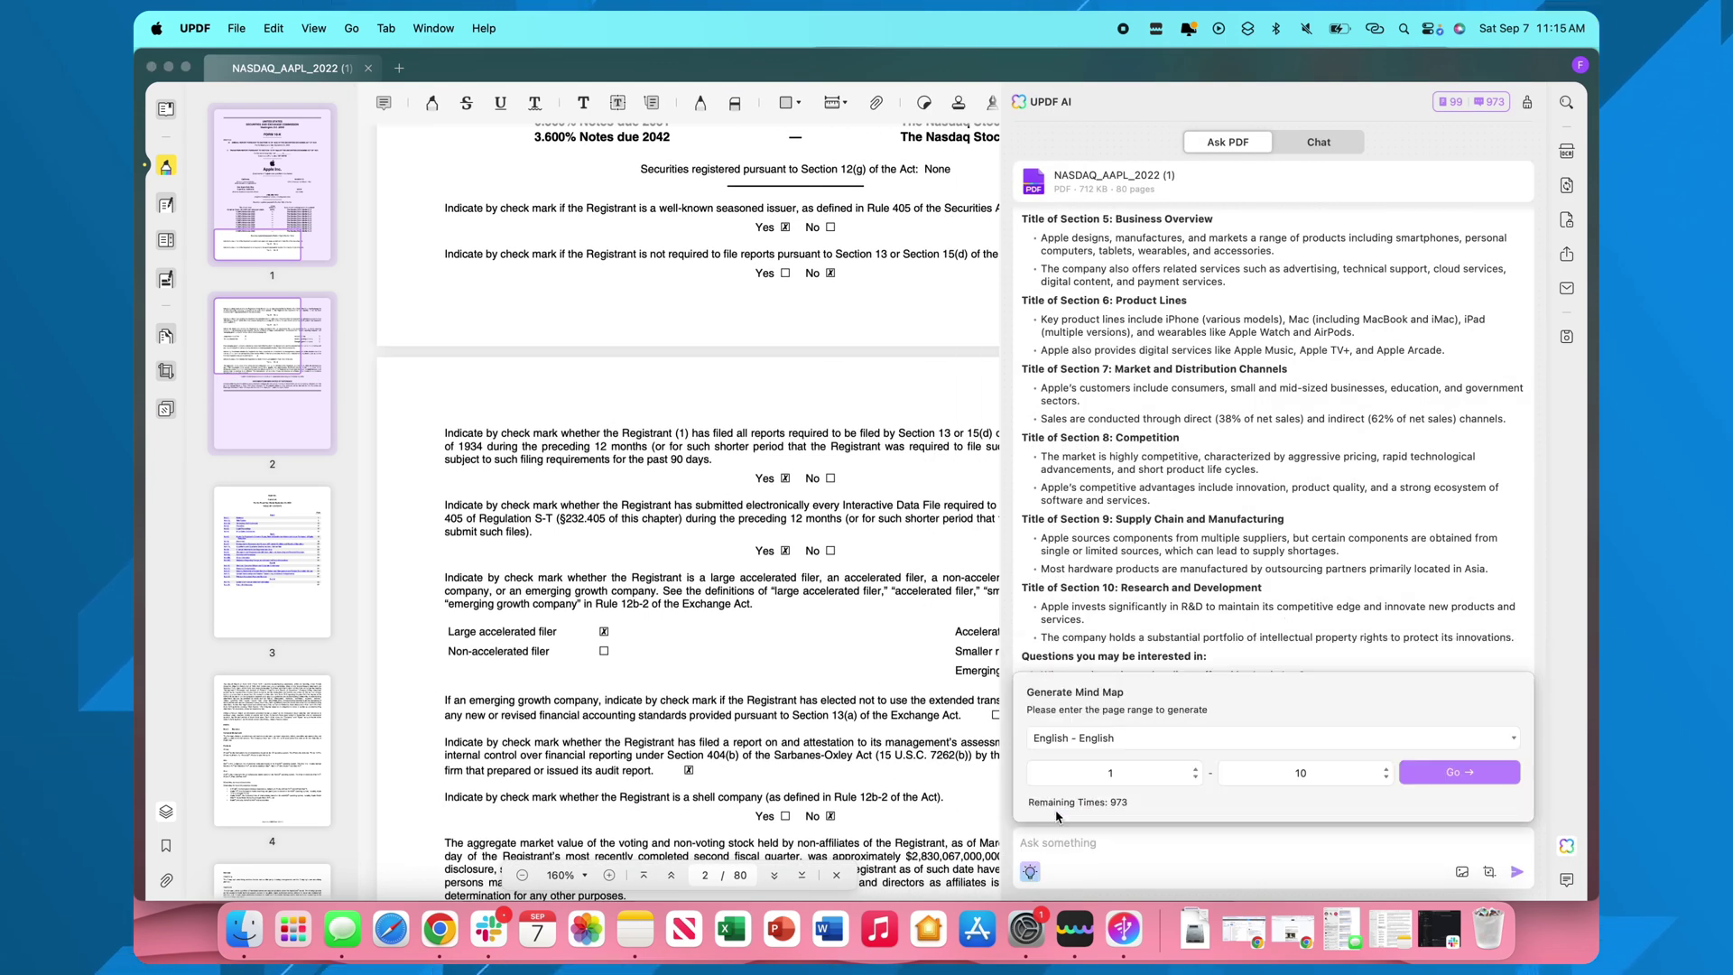
click(1471, 775)
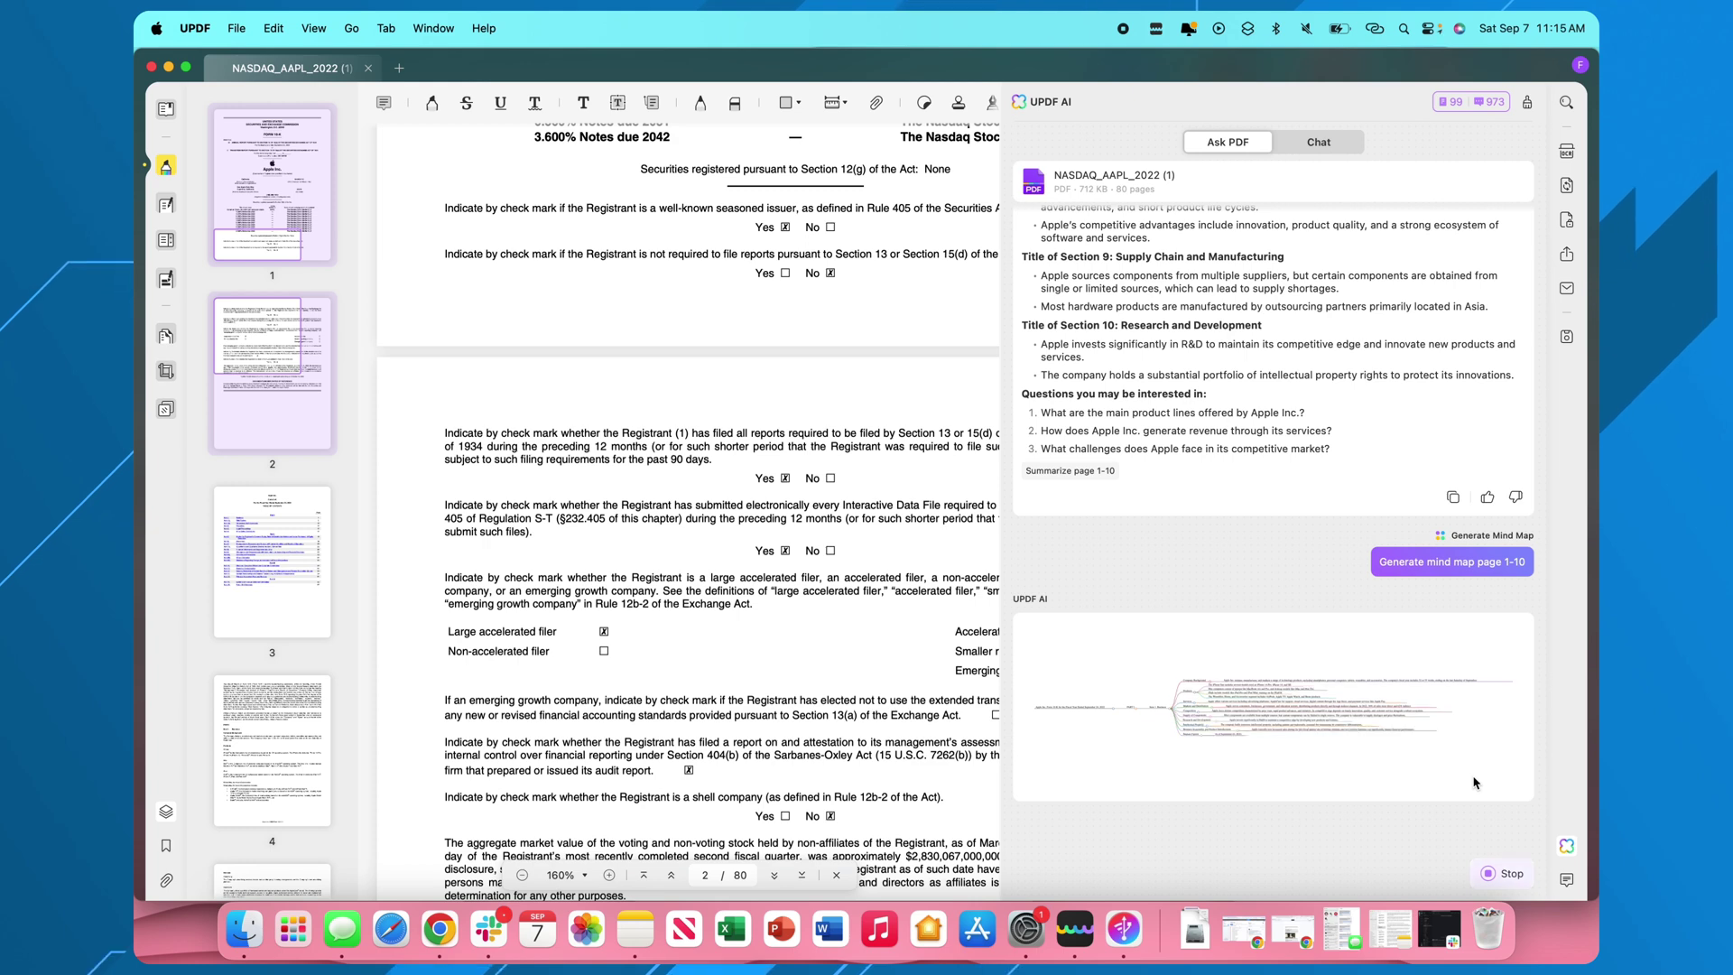
click(1398, 783)
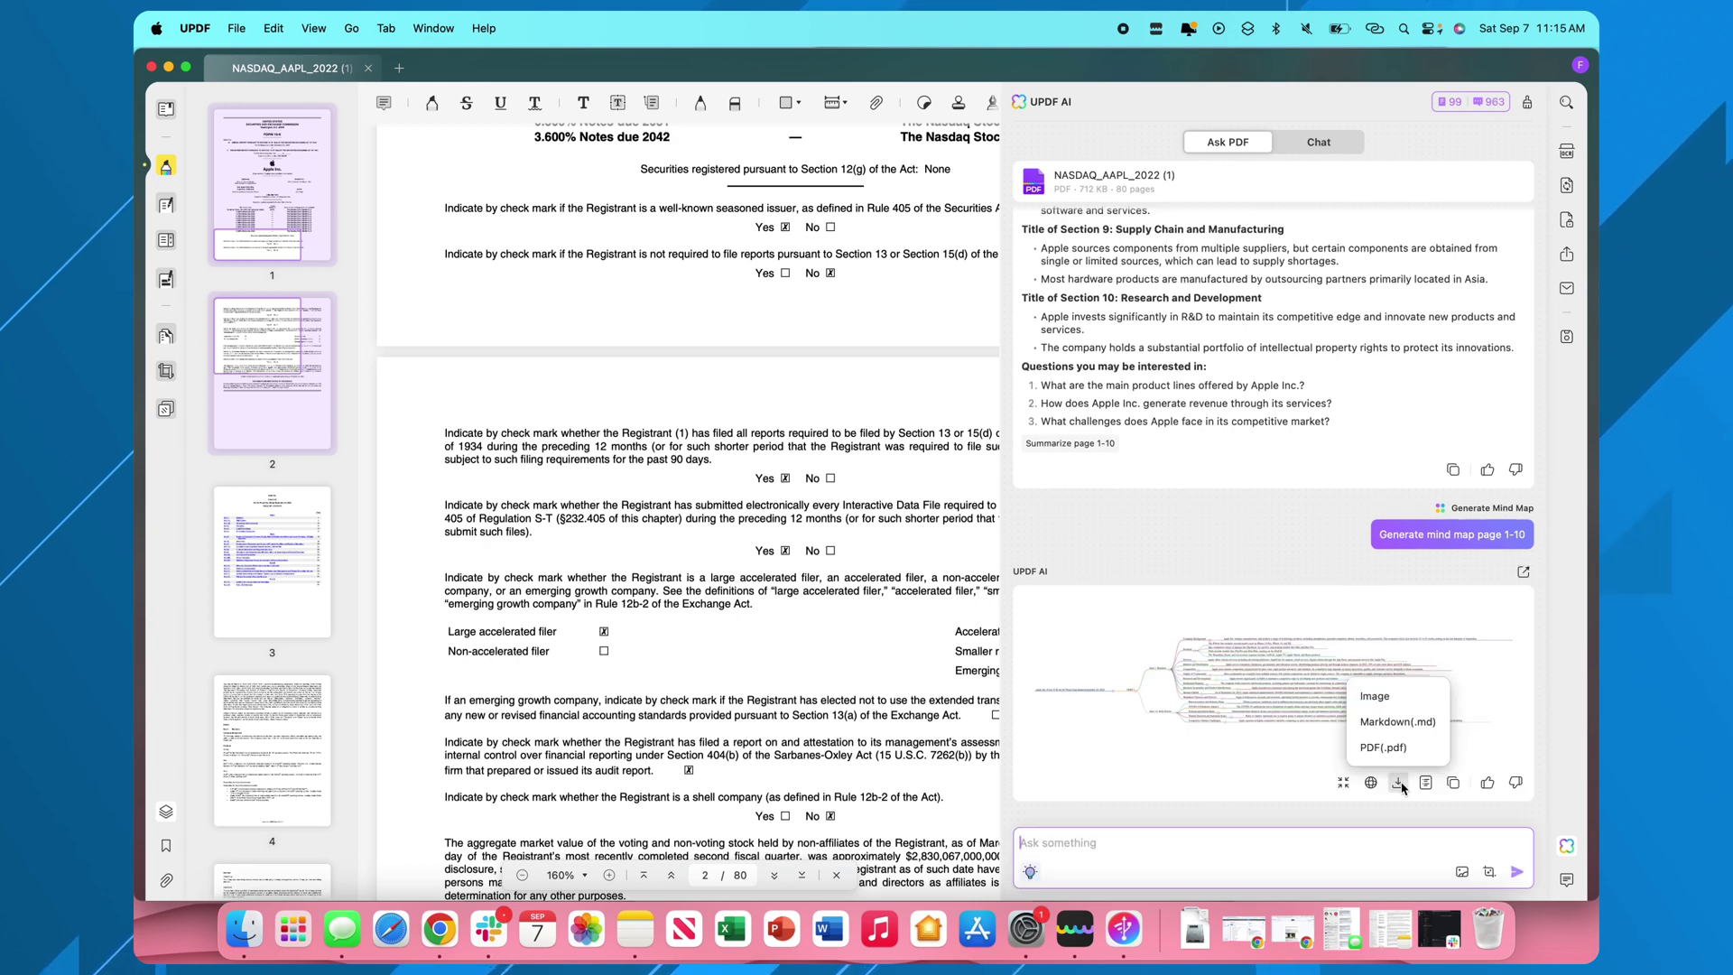
- Export the mind map as a PDF to the Desktop and open it
click(1407, 748)
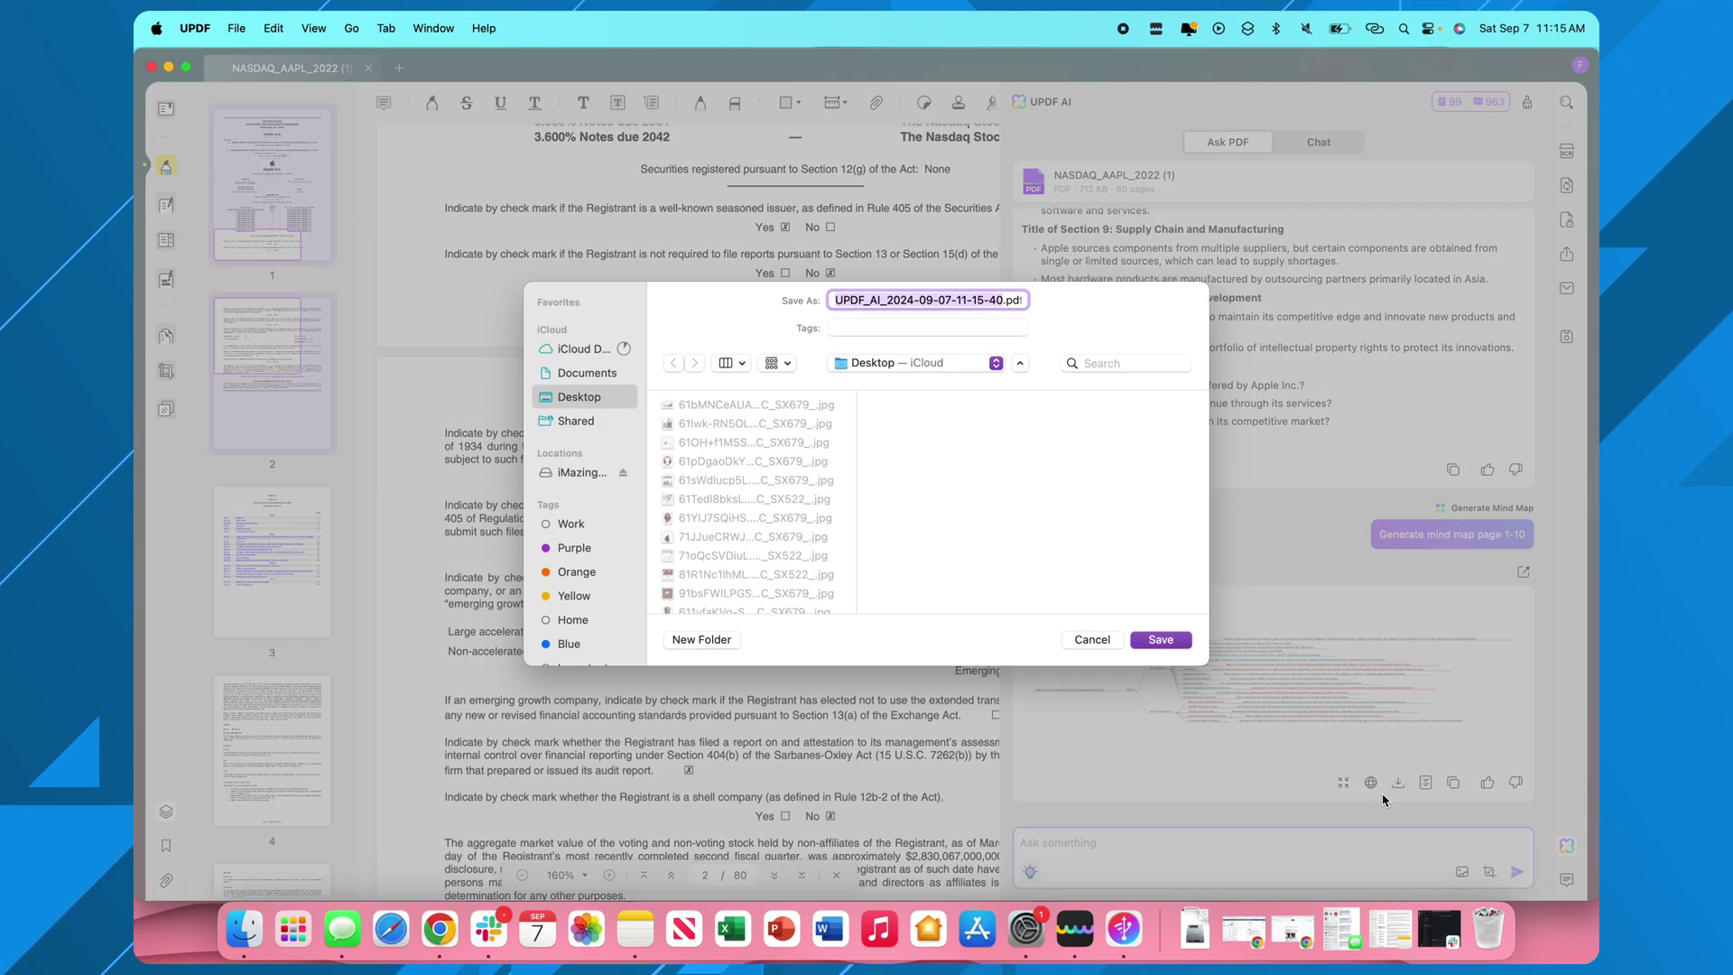
click(1160, 640)
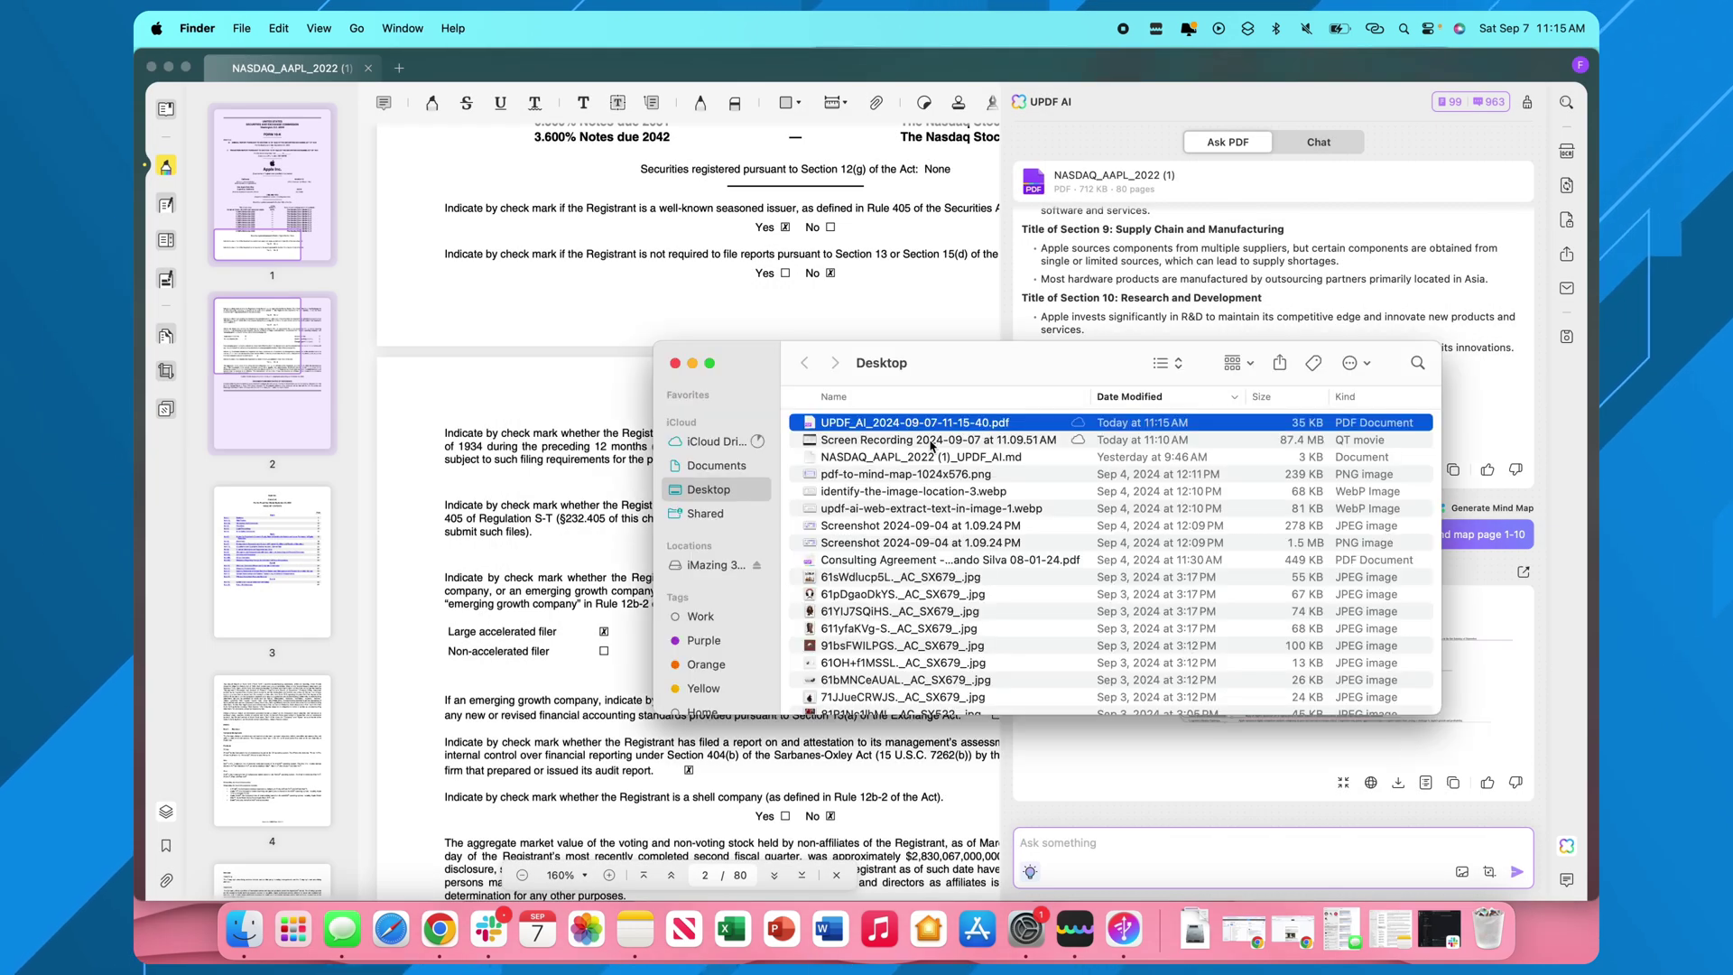
double_click(943, 425)
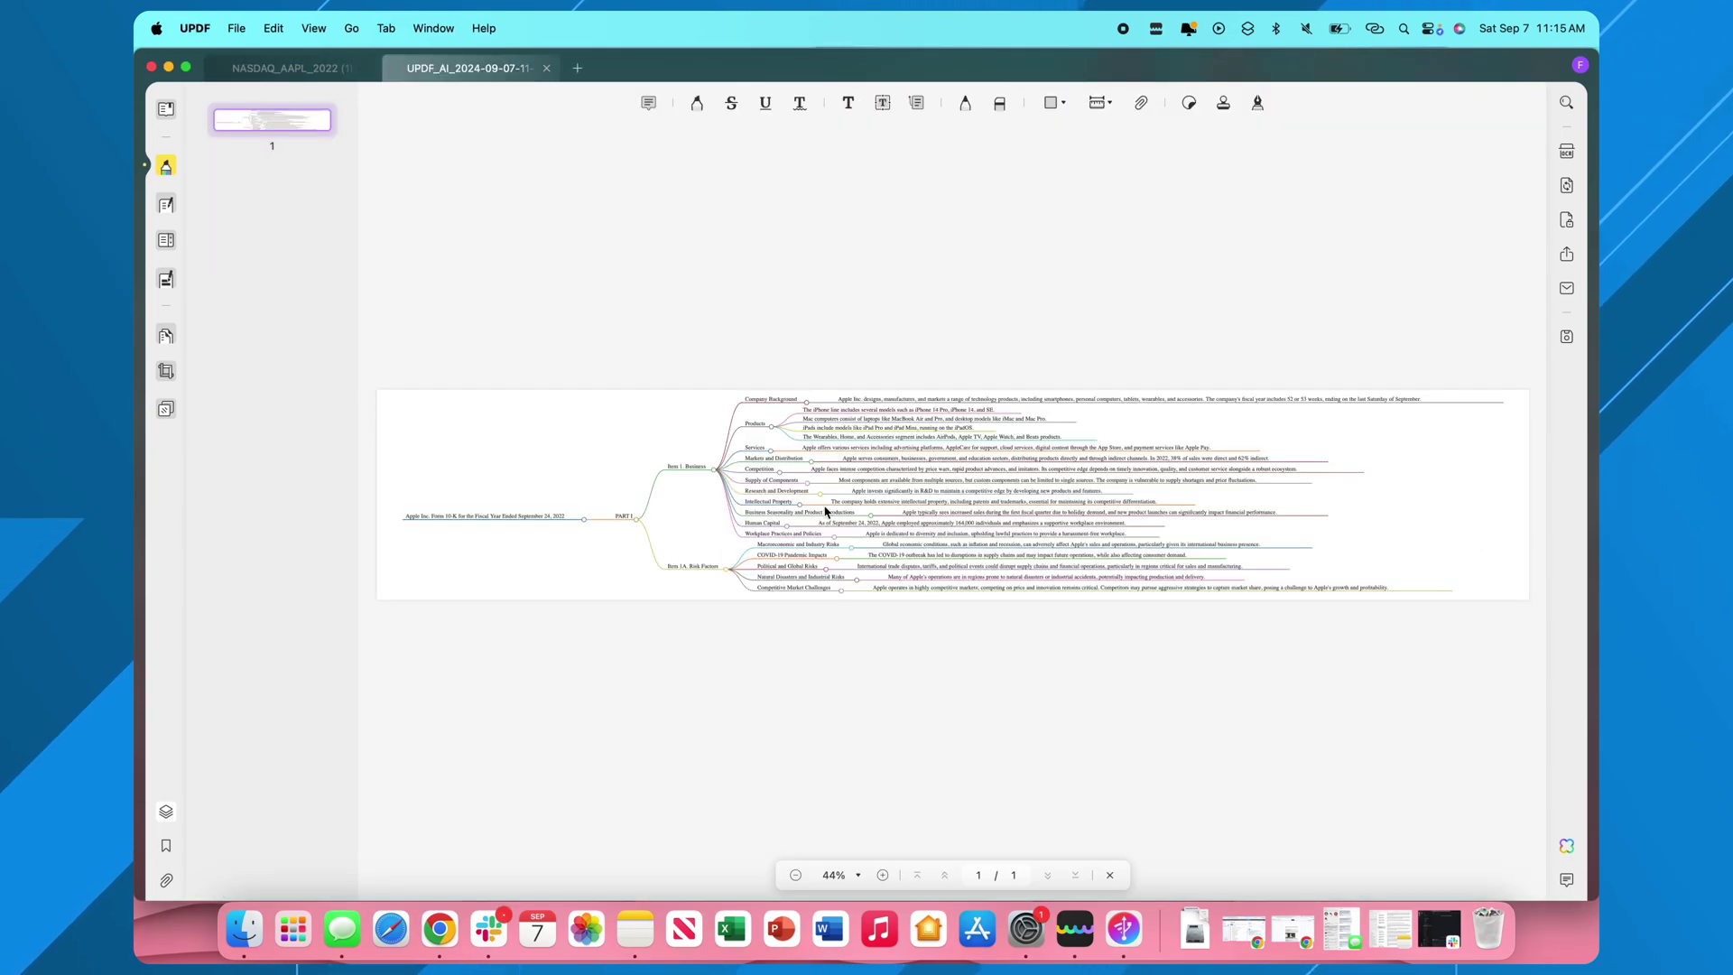
scroll(824, 511, up, 5)
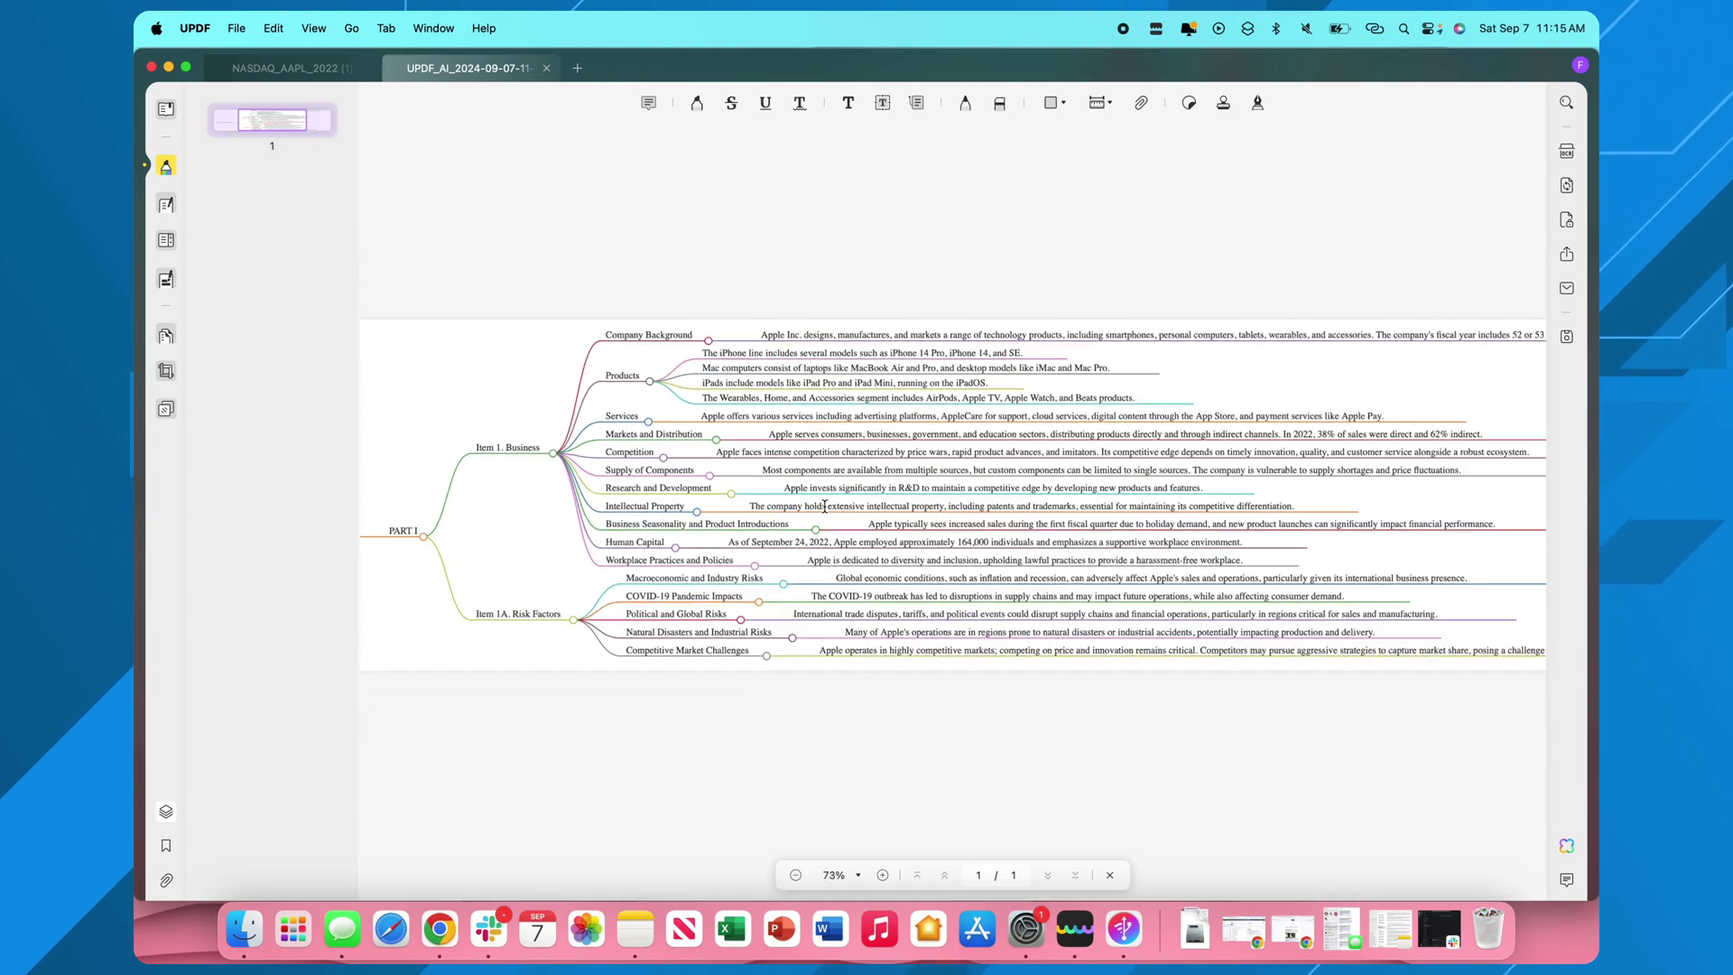
scroll(825, 508, up, 3)
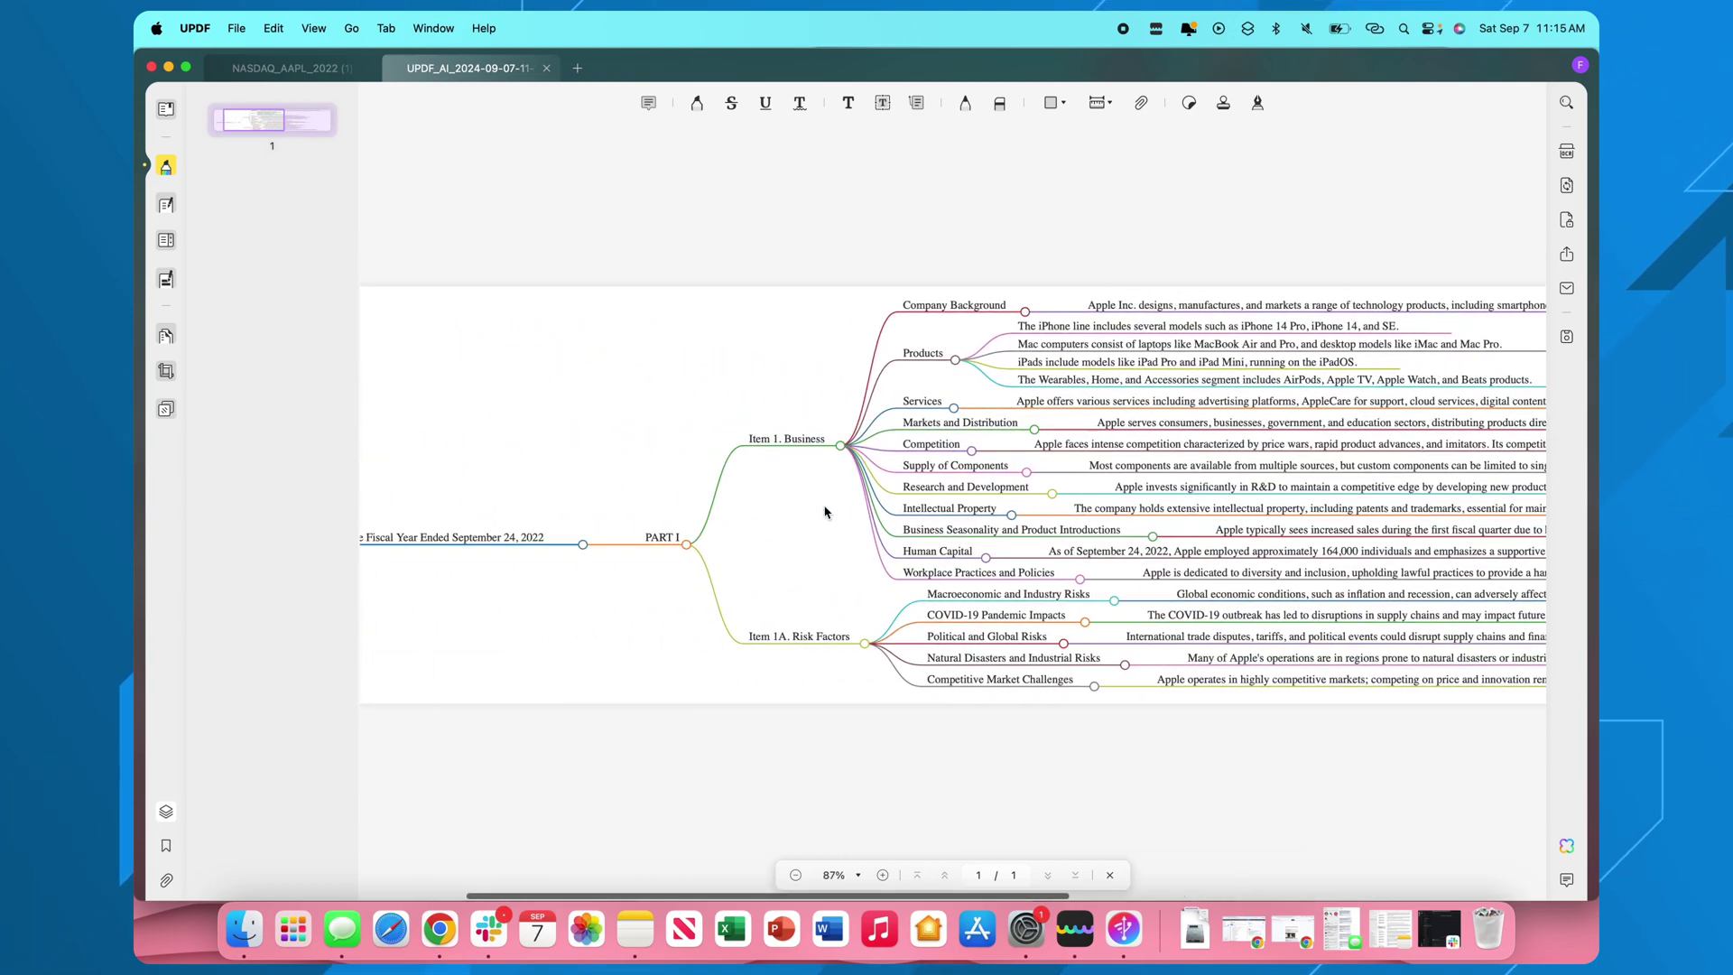
scroll(825, 510, down, 3)
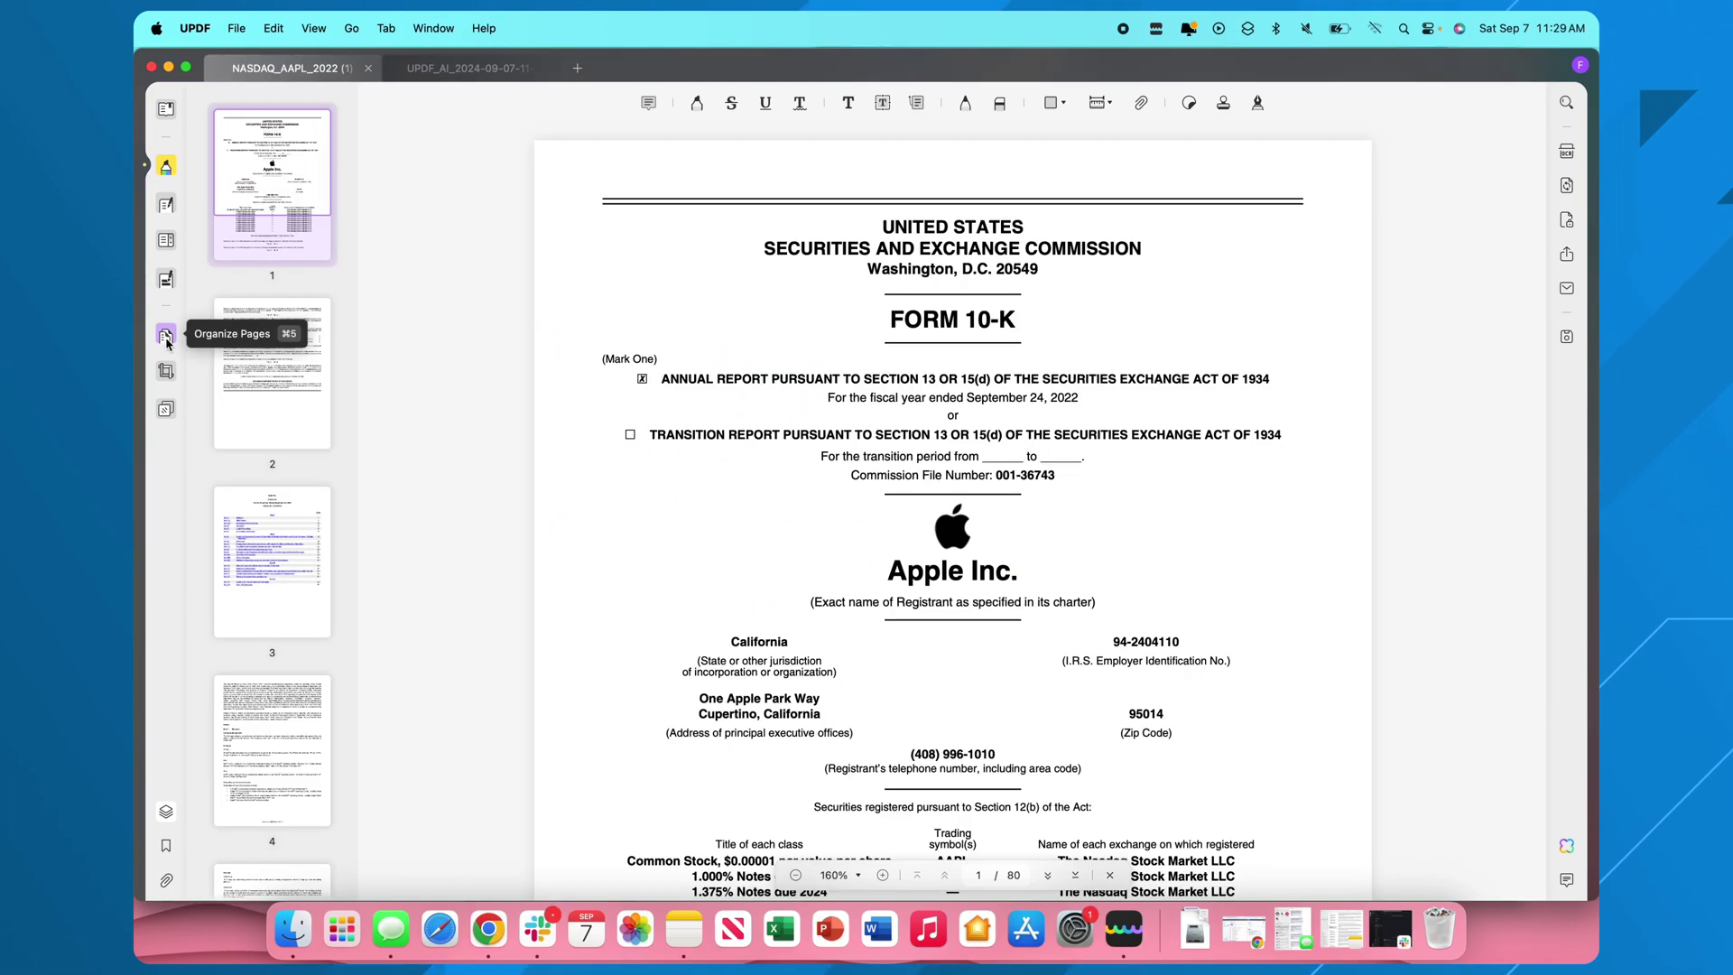
- Insert the UPDF_AI mind-map PDF from the Desktop as page 1 of the 10-K
click(166, 337)
click(695, 105)
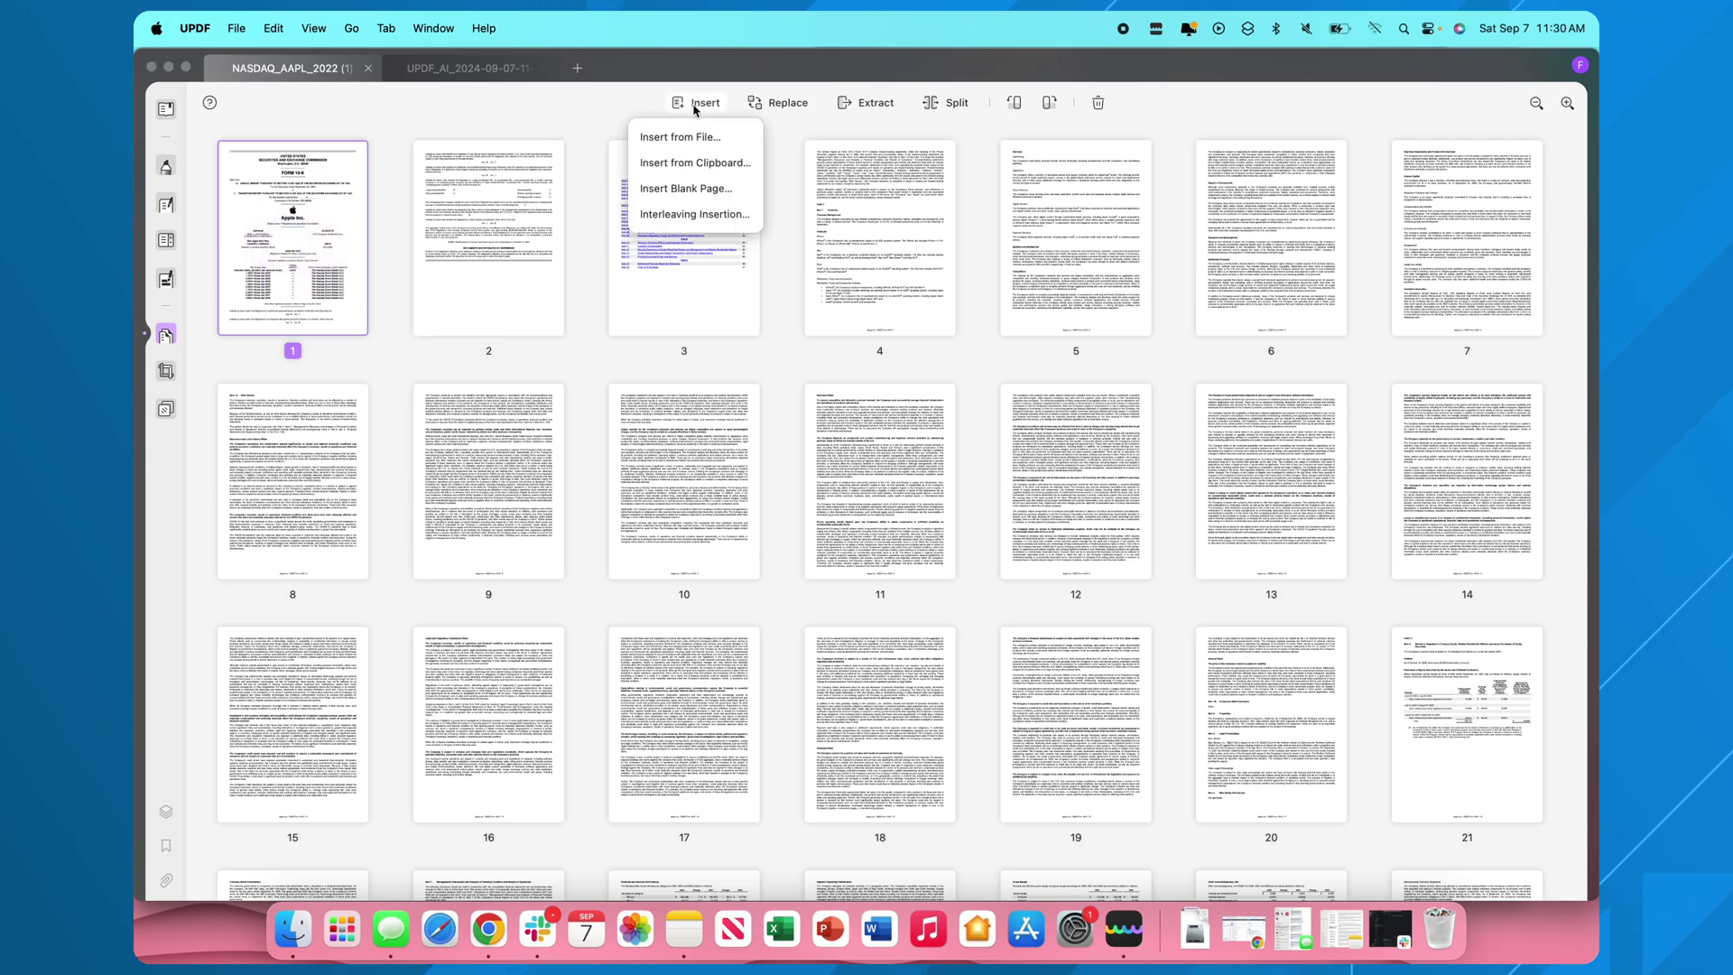
click(695, 137)
click(581, 391)
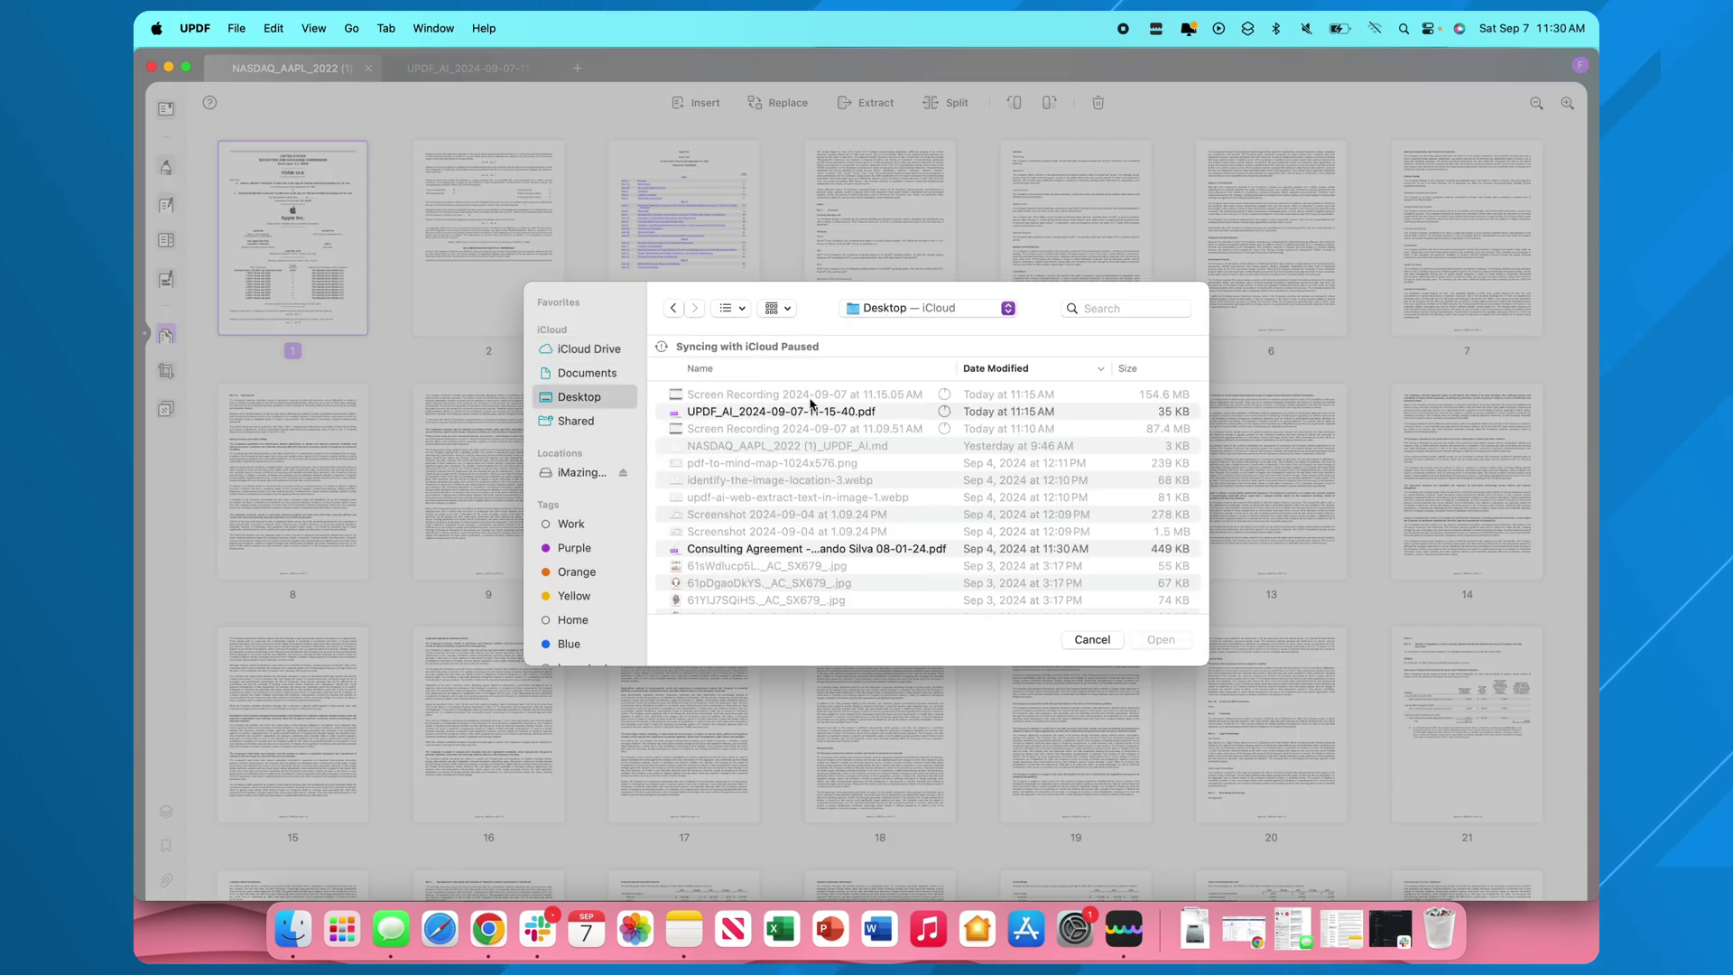
double_click(735, 348)
key(Escape)
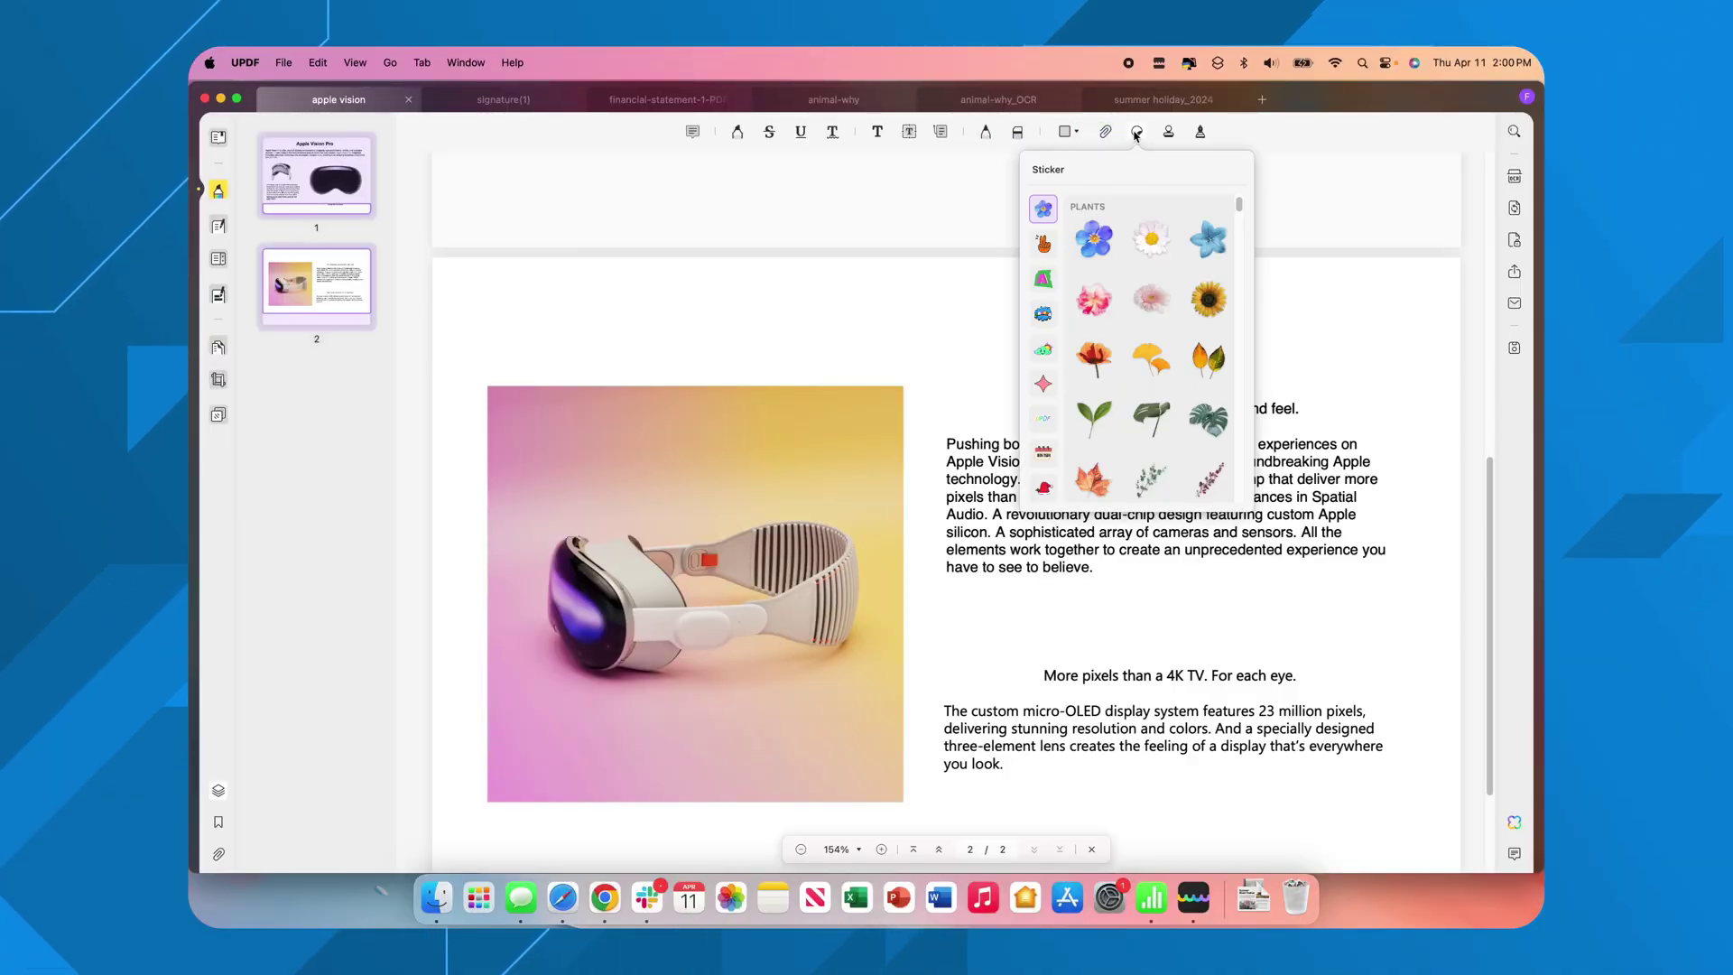
- Place an enlarged blue flower sticker on page 2 and a lightning sticker below the paragraph
click(1124, 239)
click(898, 329)
drag(950, 382, 1101, 505)
click(1136, 132)
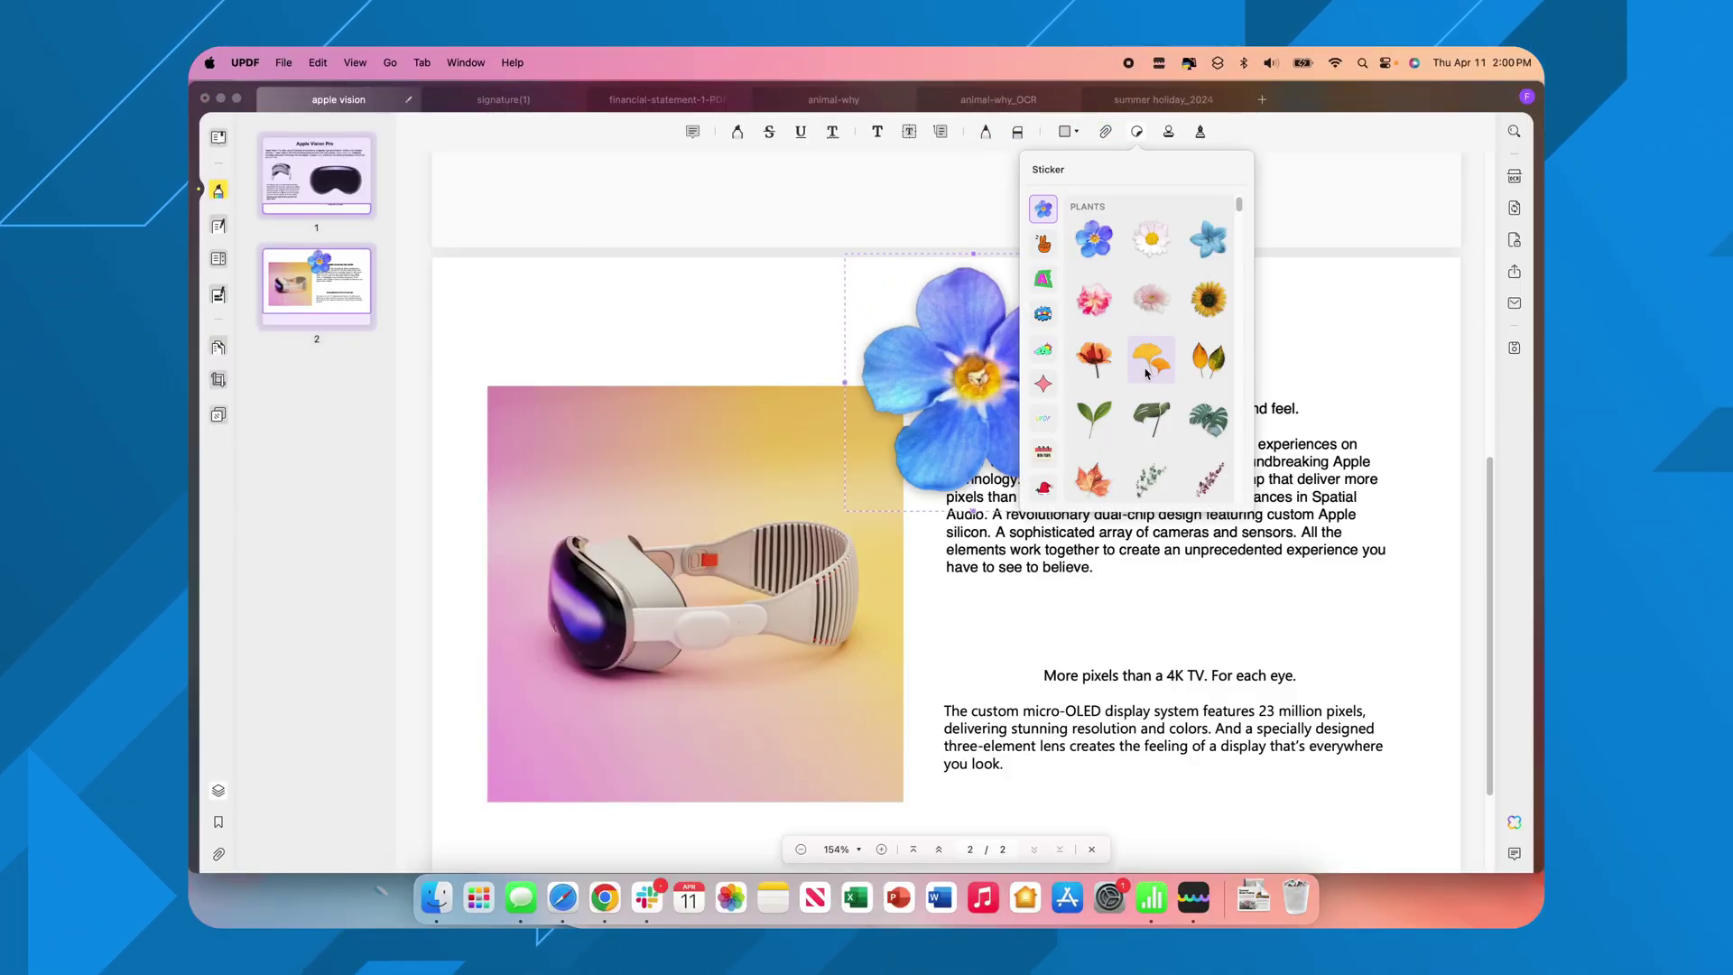
scroll(1138, 343, down, 5)
click(1225, 376)
click(1032, 640)
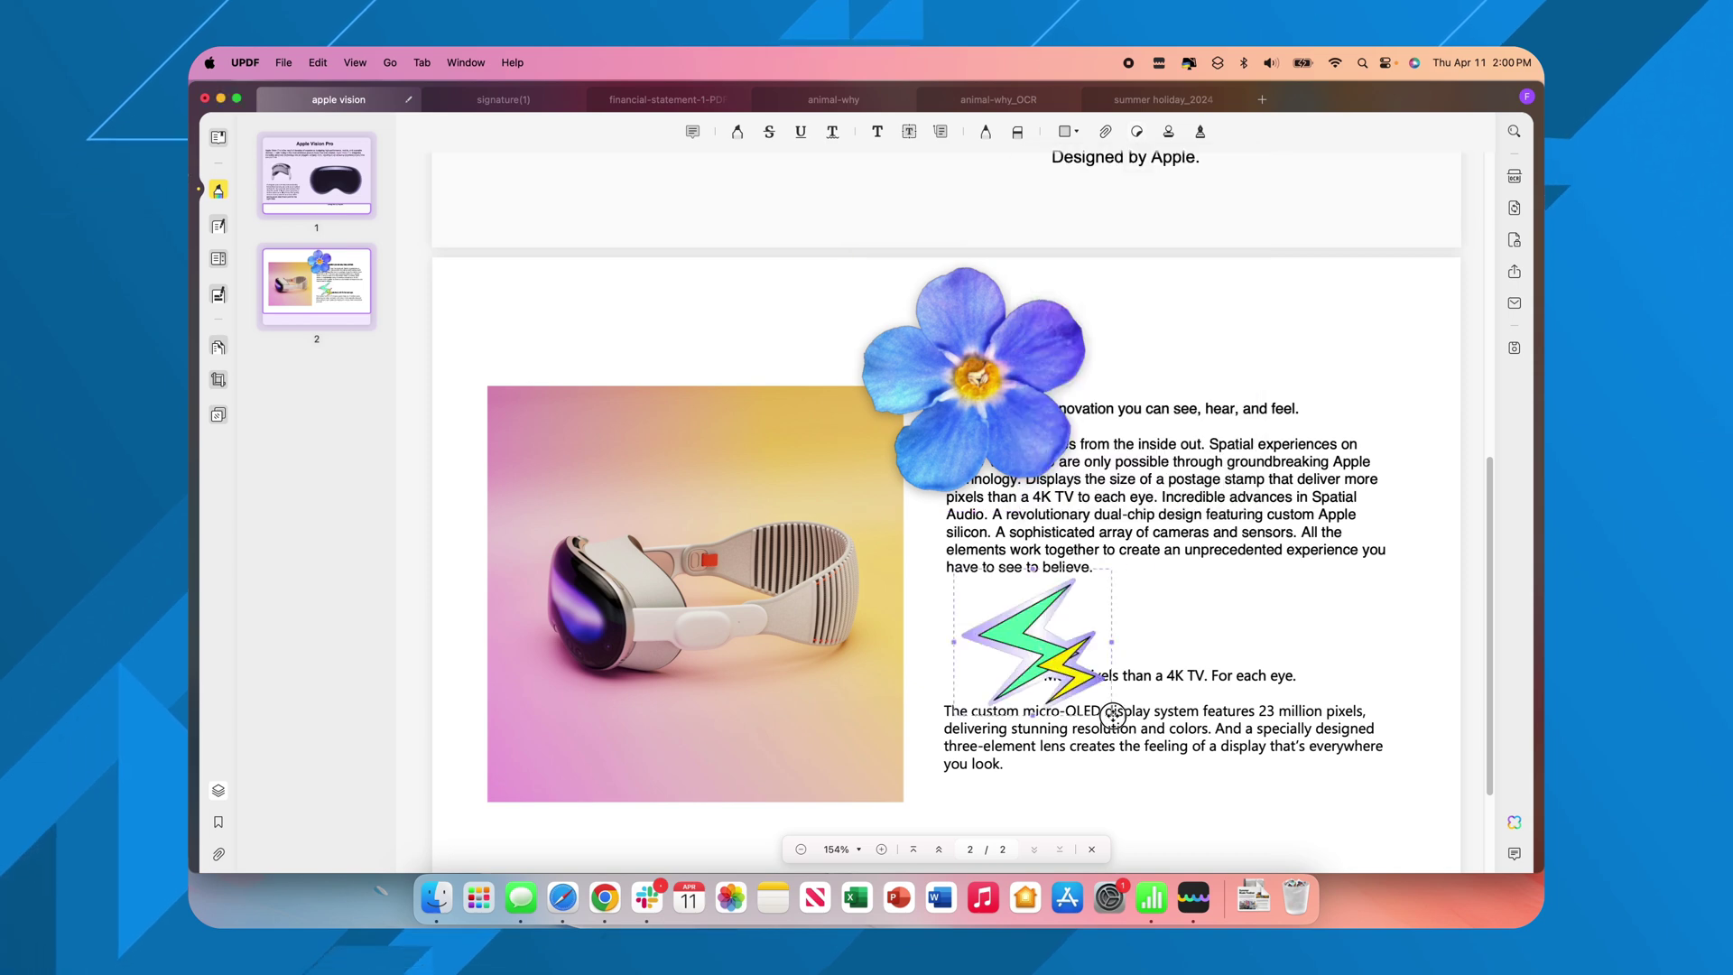
drag(1112, 715, 1198, 749)
- Stamp CONFIDENTIAL at the end of page 1 and INITIAL HERE on page 2
click(1167, 132)
click(467, 281)
scroll(467, 281, up, 1)
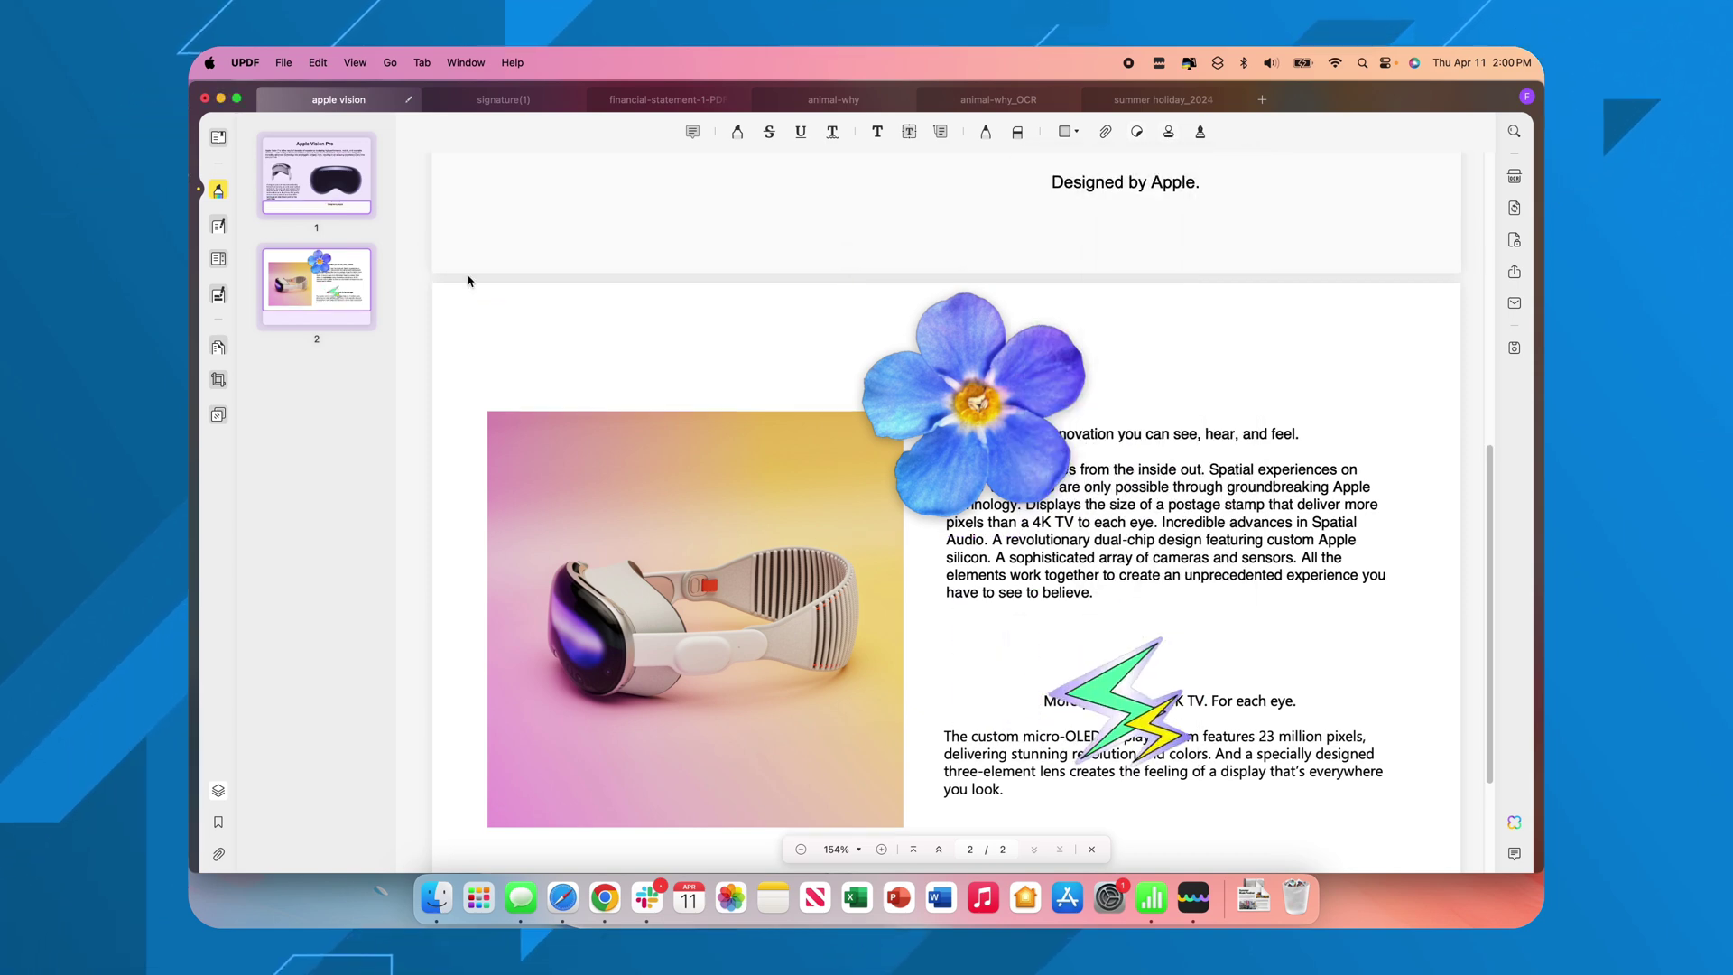
scroll(467, 281, up, 2)
click(568, 248)
click(1199, 132)
click(1167, 131)
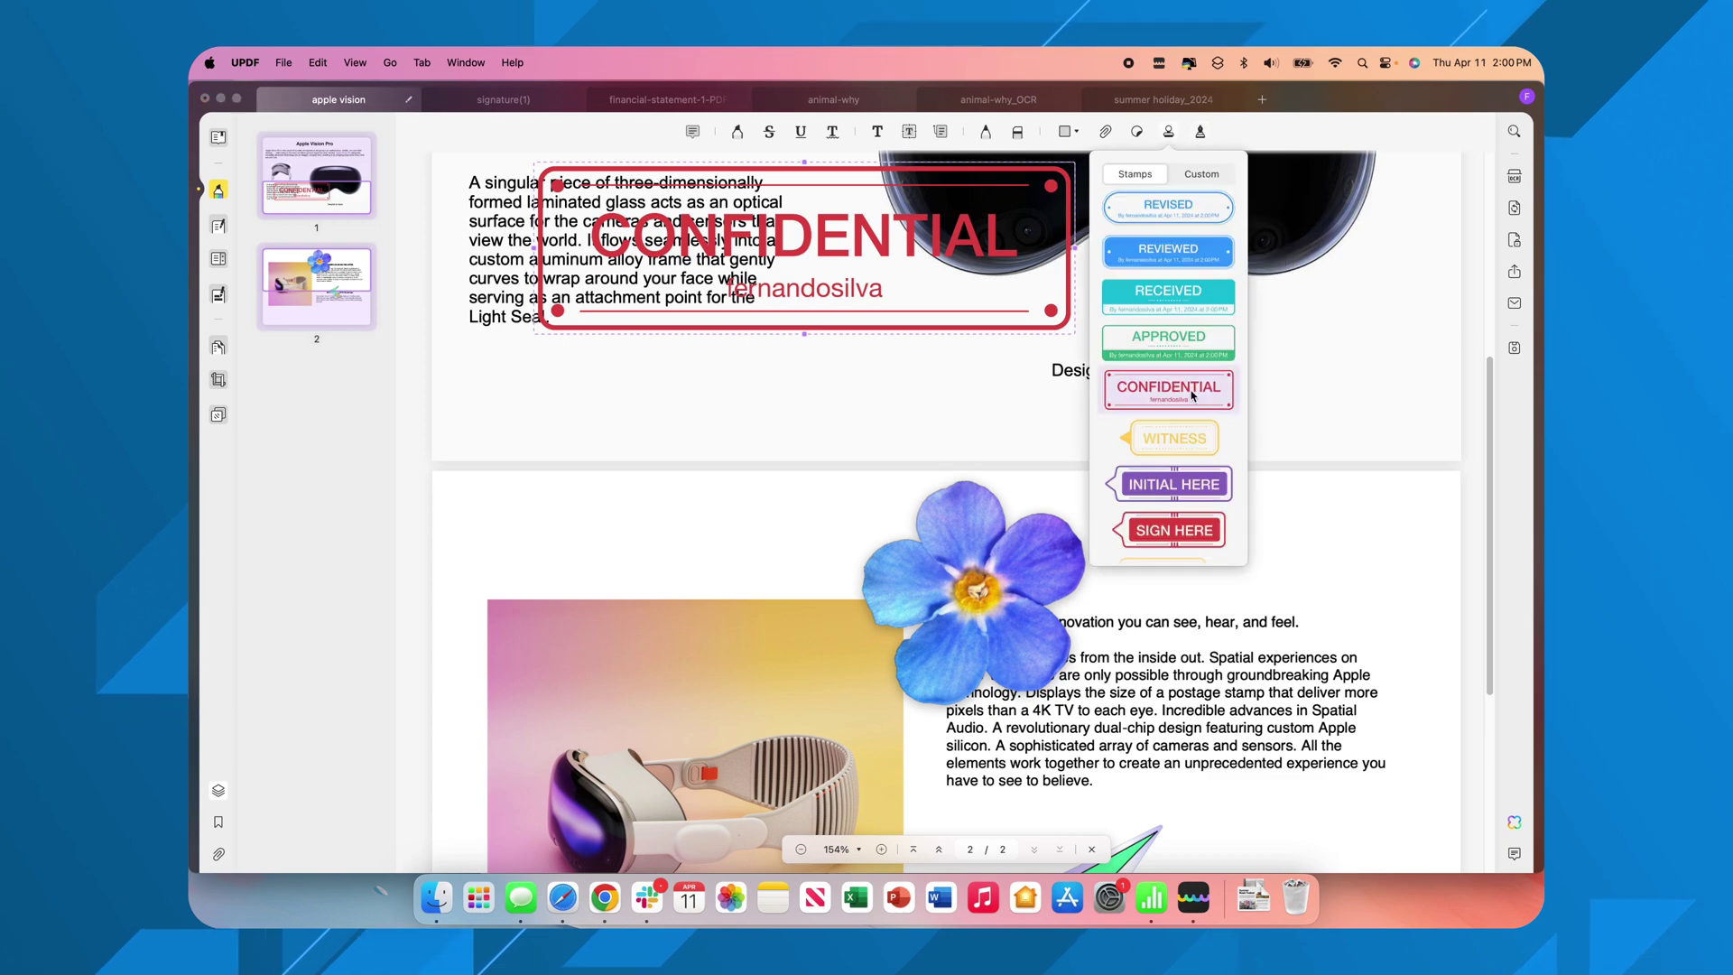
click(1163, 502)
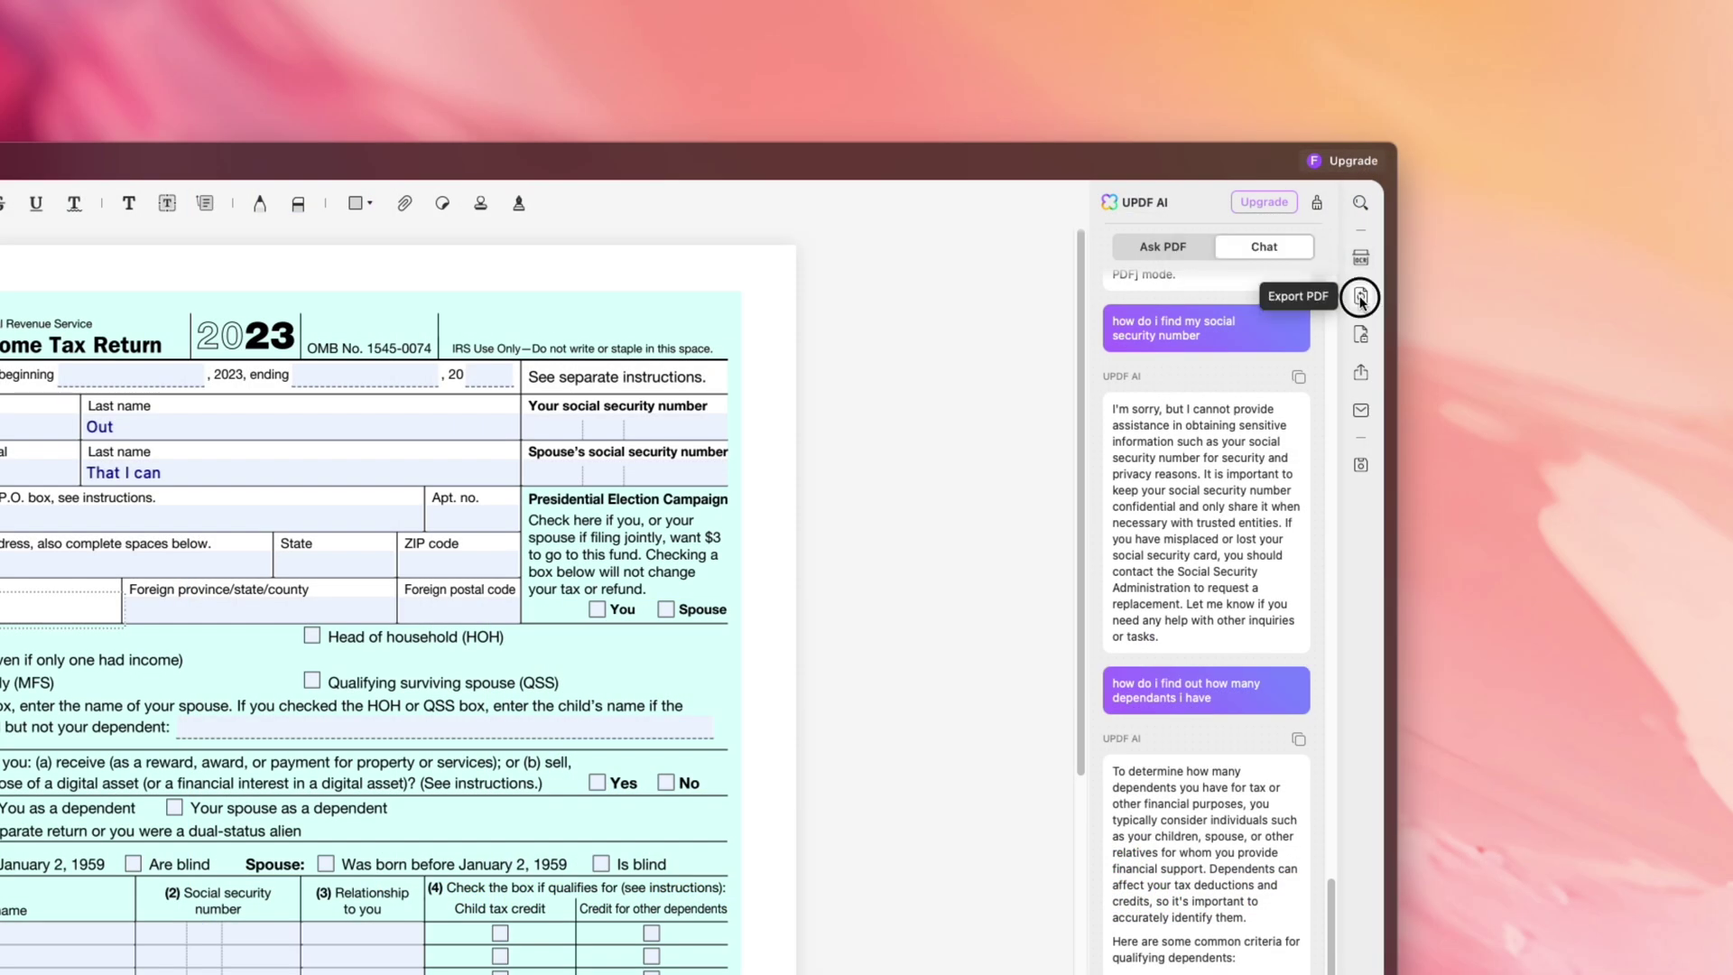
- Translate the selected Summer Music Festival heading into French with UPDF AI
click(1360, 298)
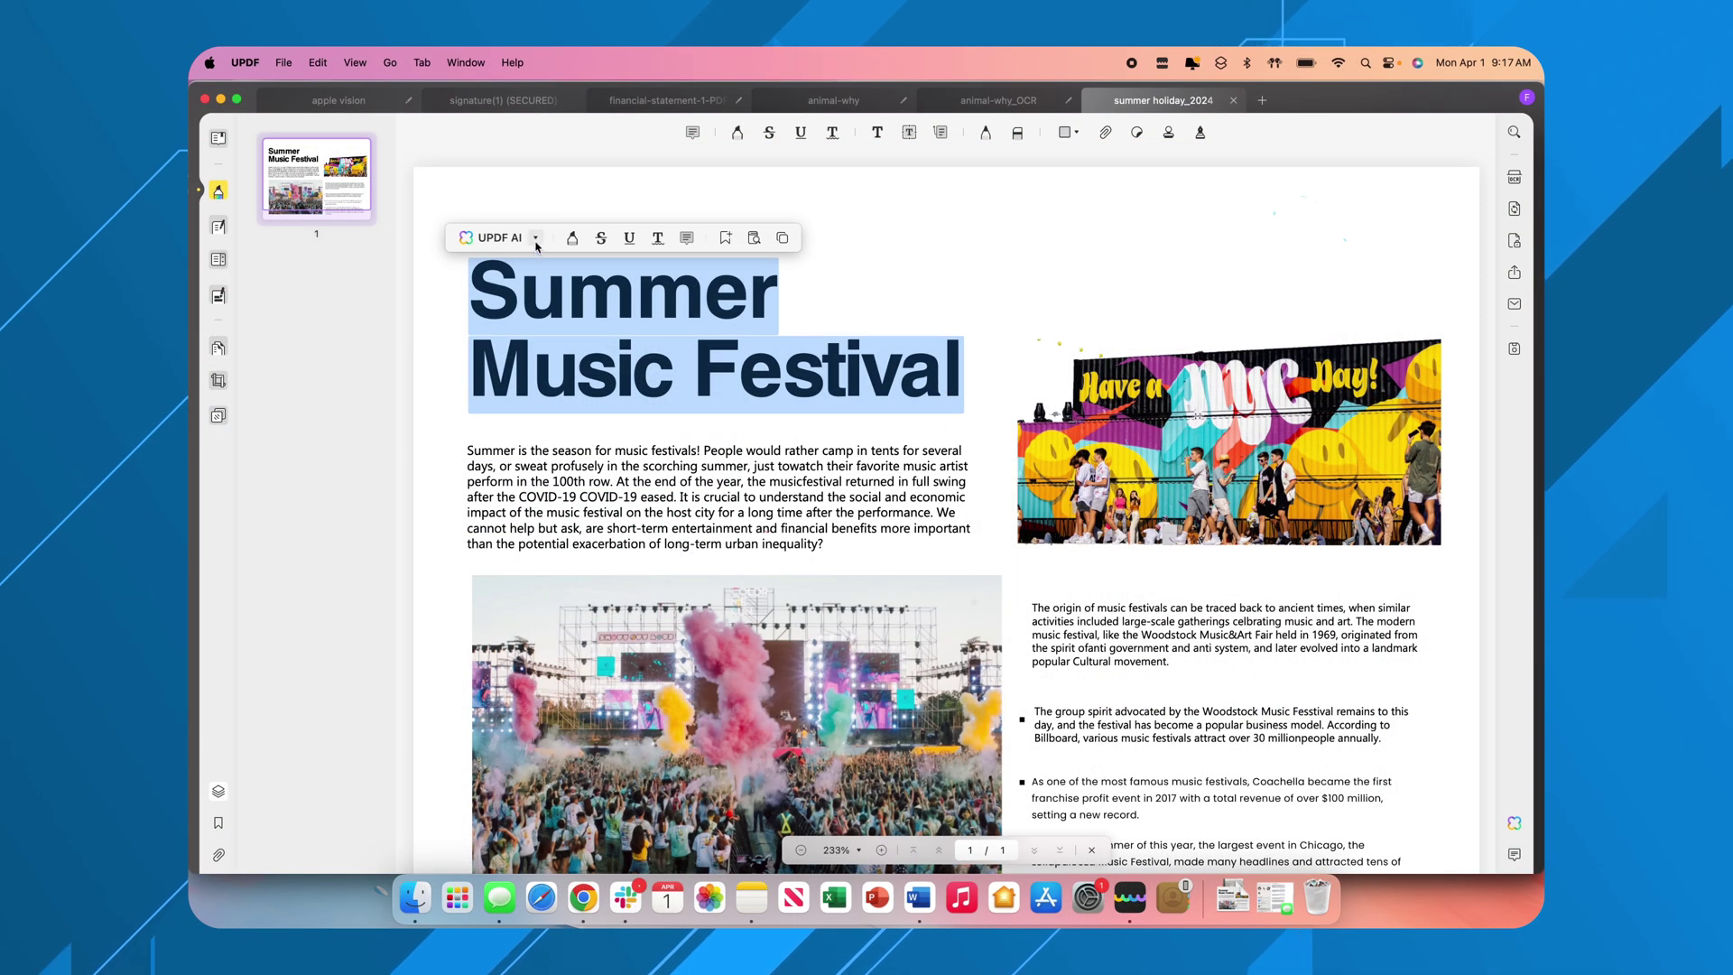
click(536, 238)
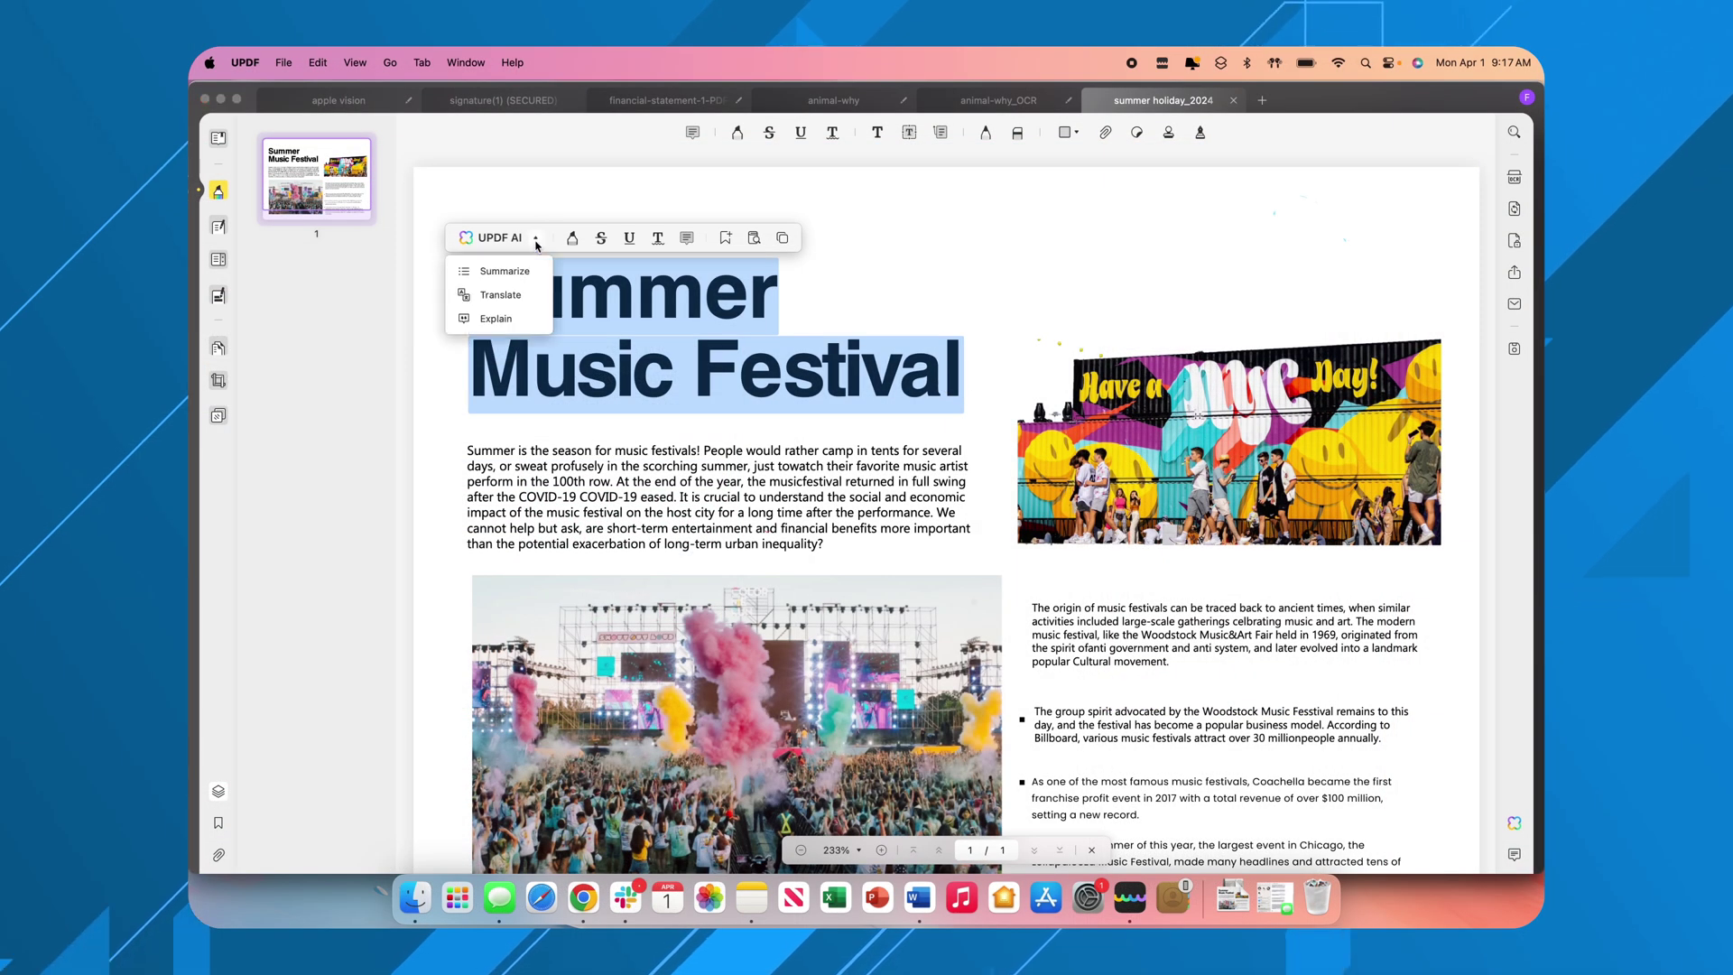
click(523, 294)
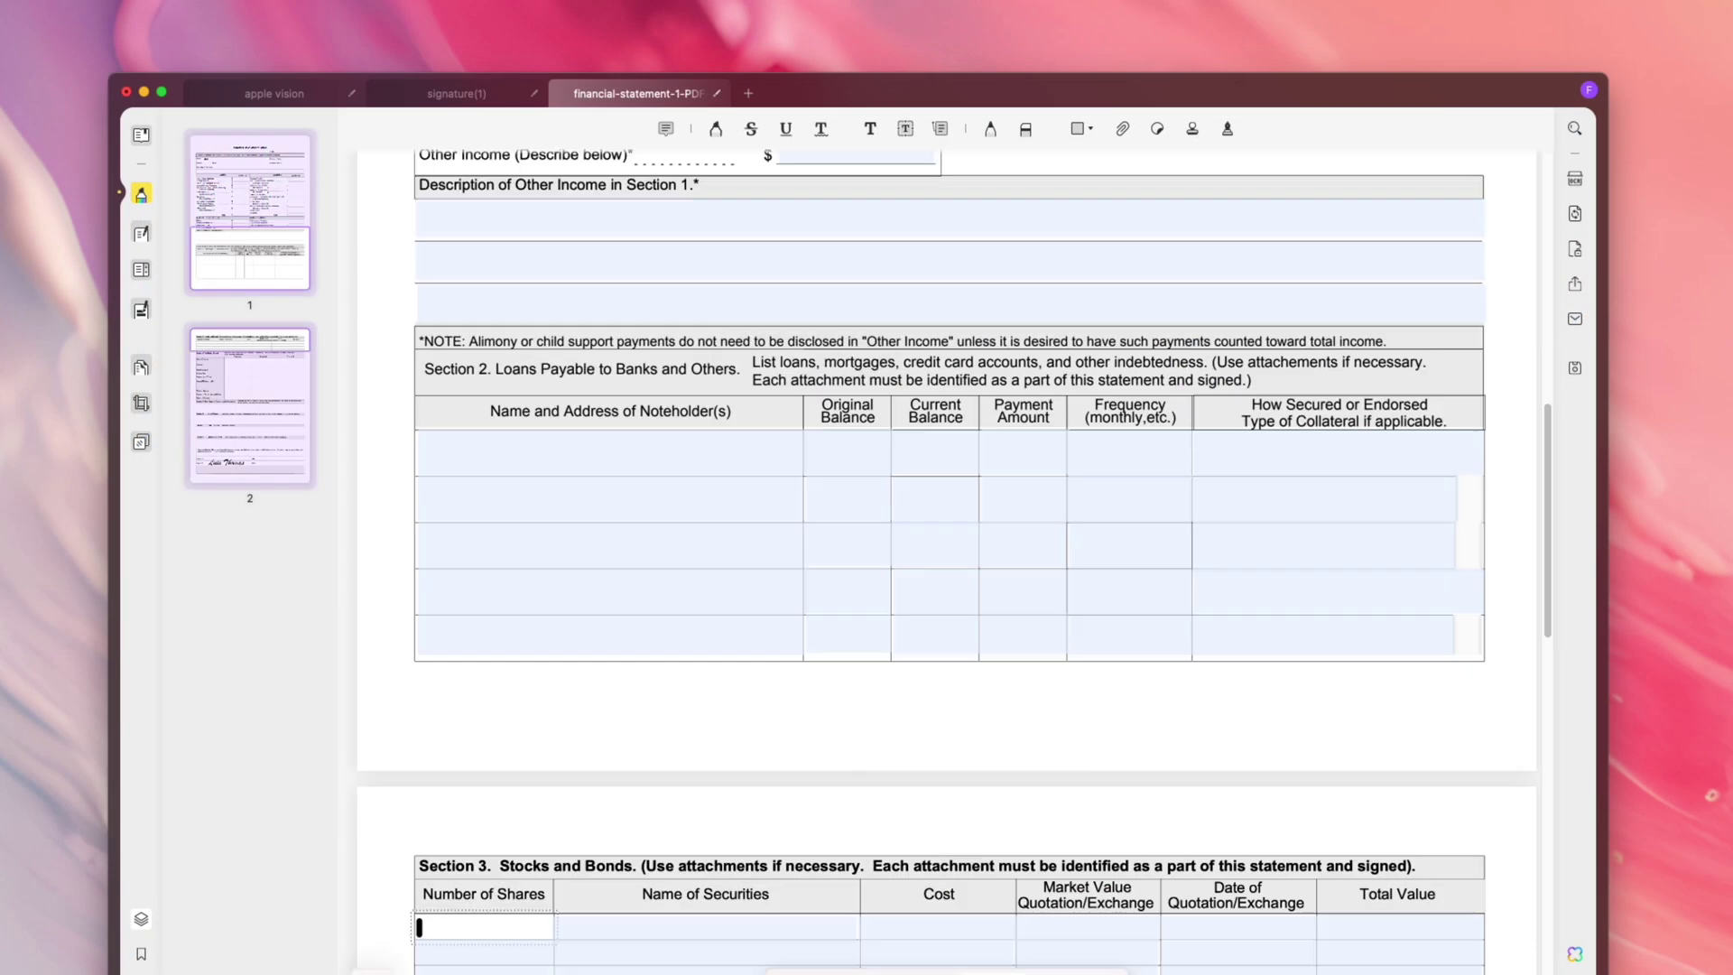
- Add a Document Open password to the invoice PDF
scroll(825, 368, up, 15)
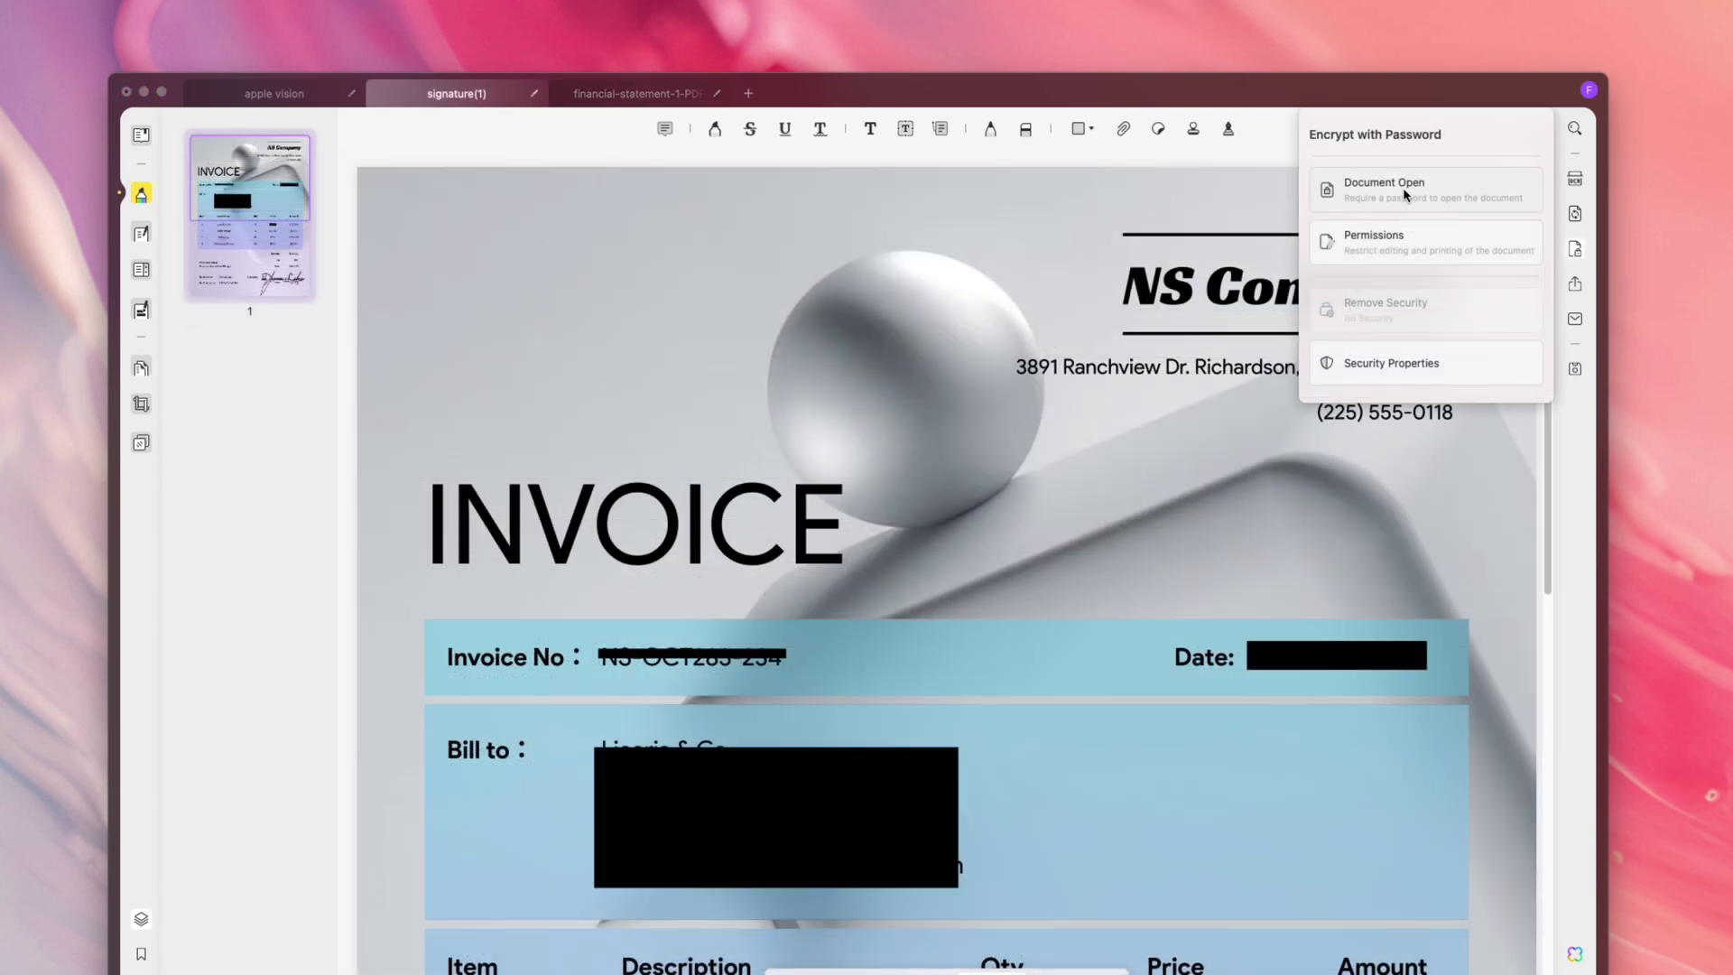
click(1401, 180)
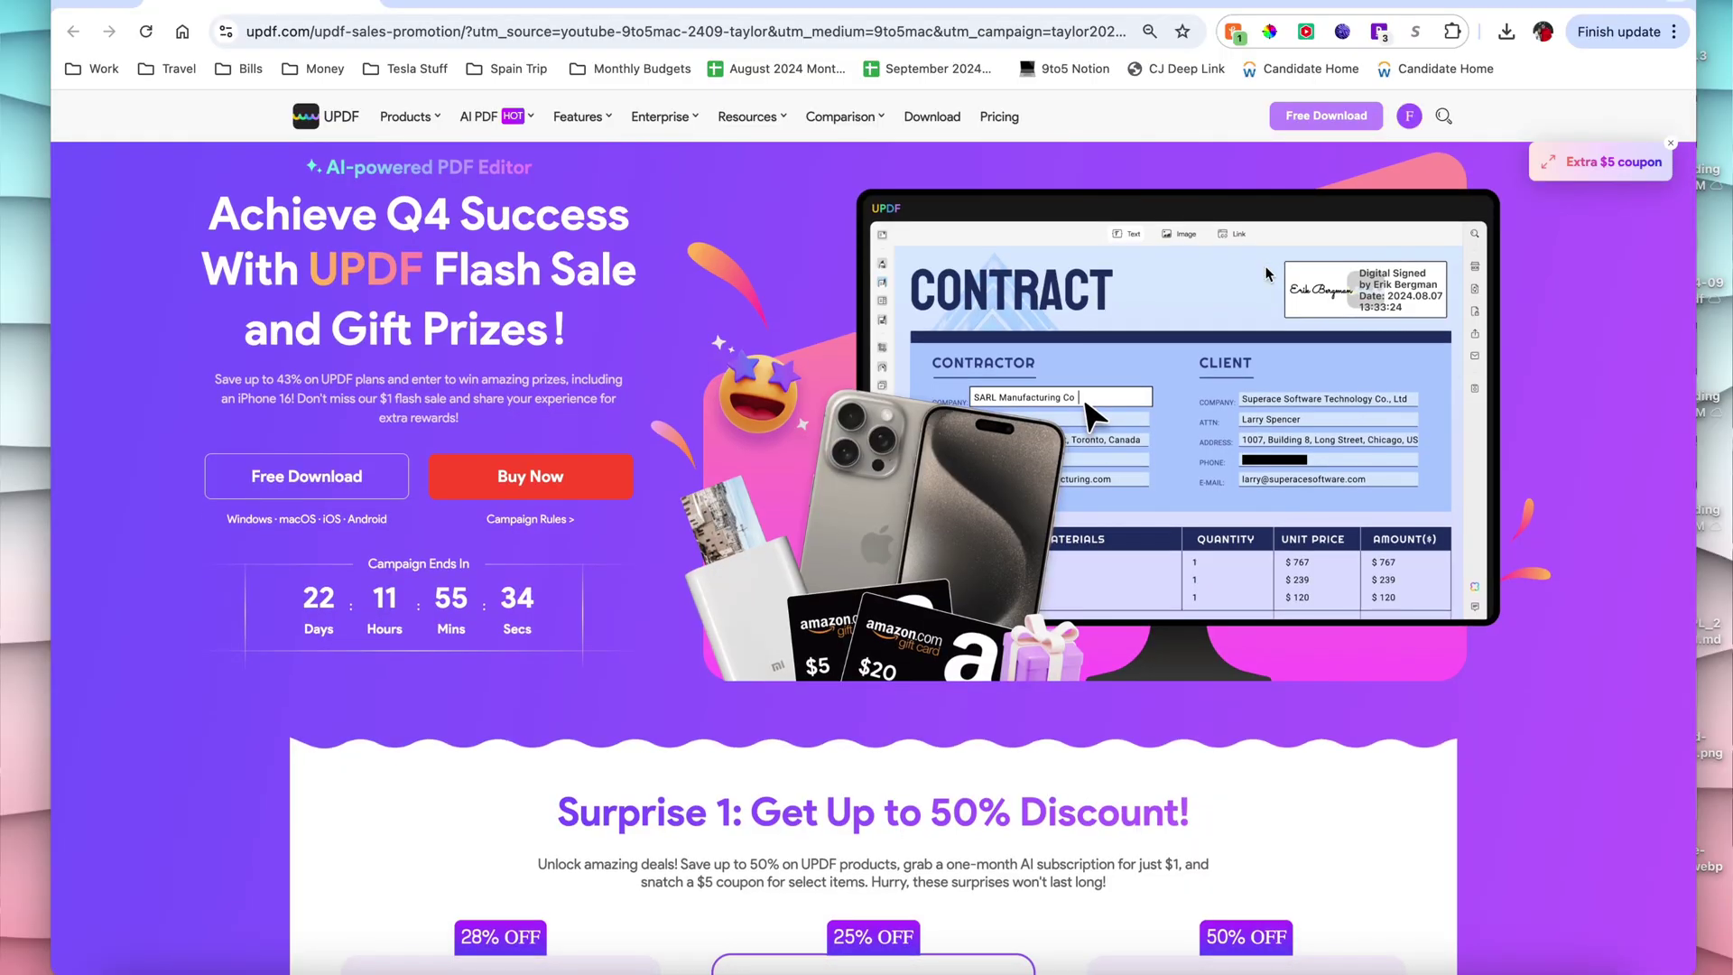
- Scroll down the UPDF promotion and updf.com pages to the One account. All platforms section
scroll(1266, 273, down, 5)
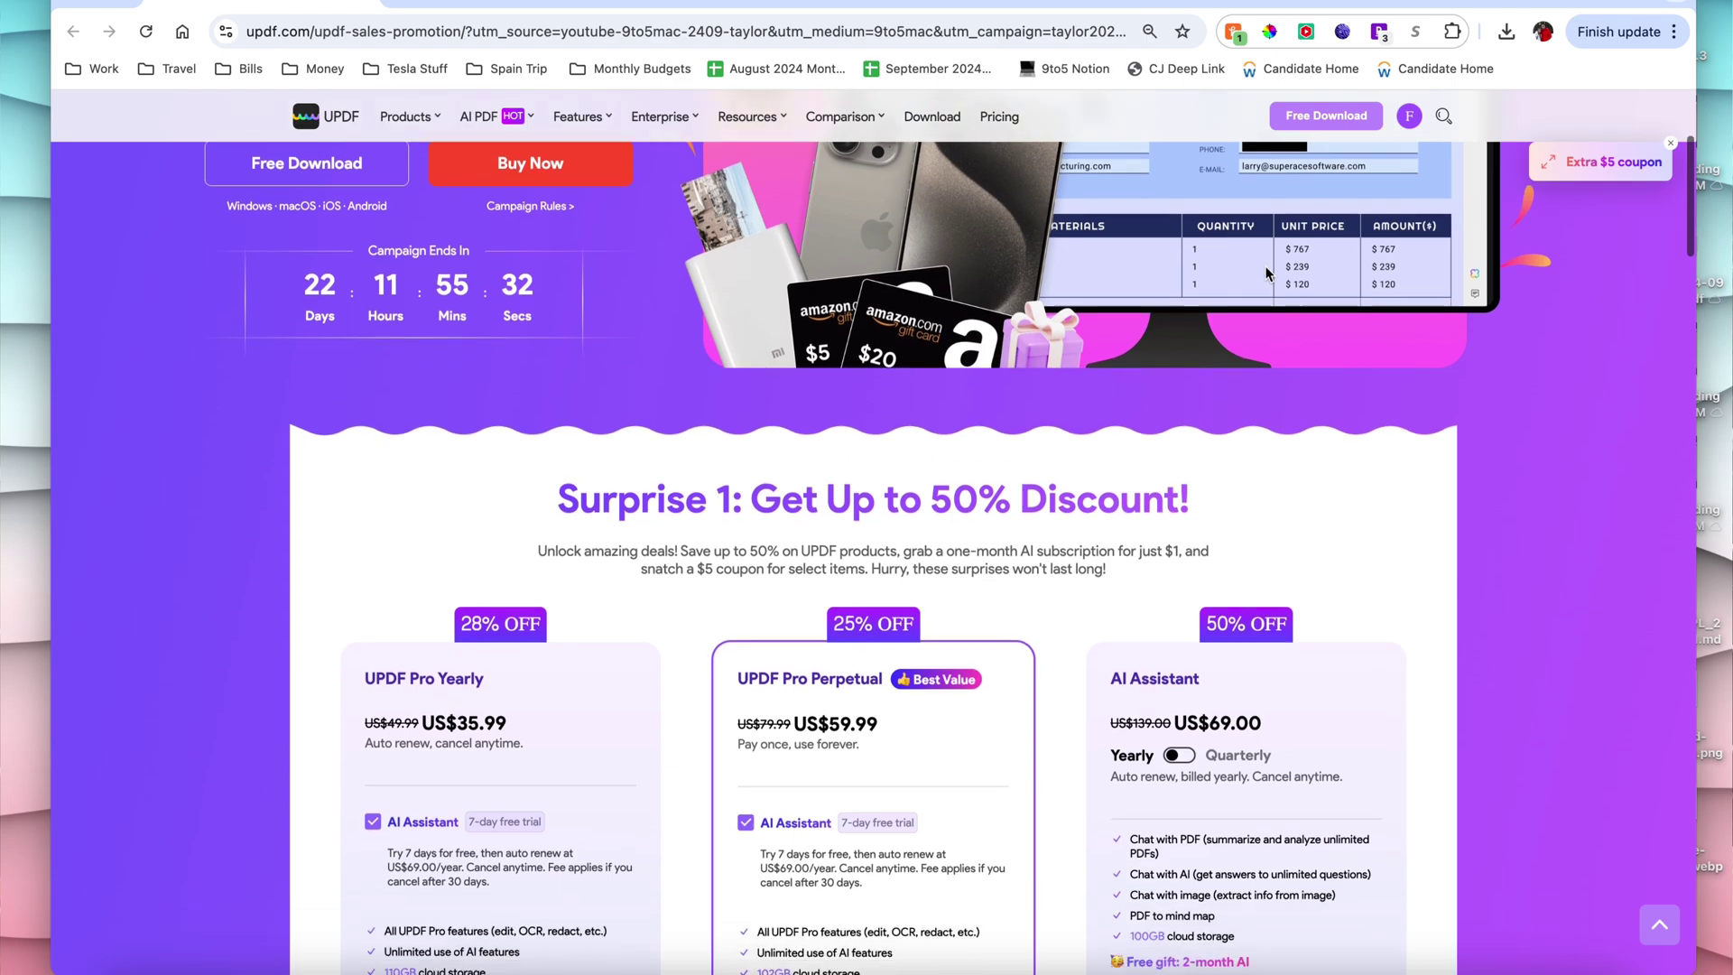
scroll(1265, 272, down, 1)
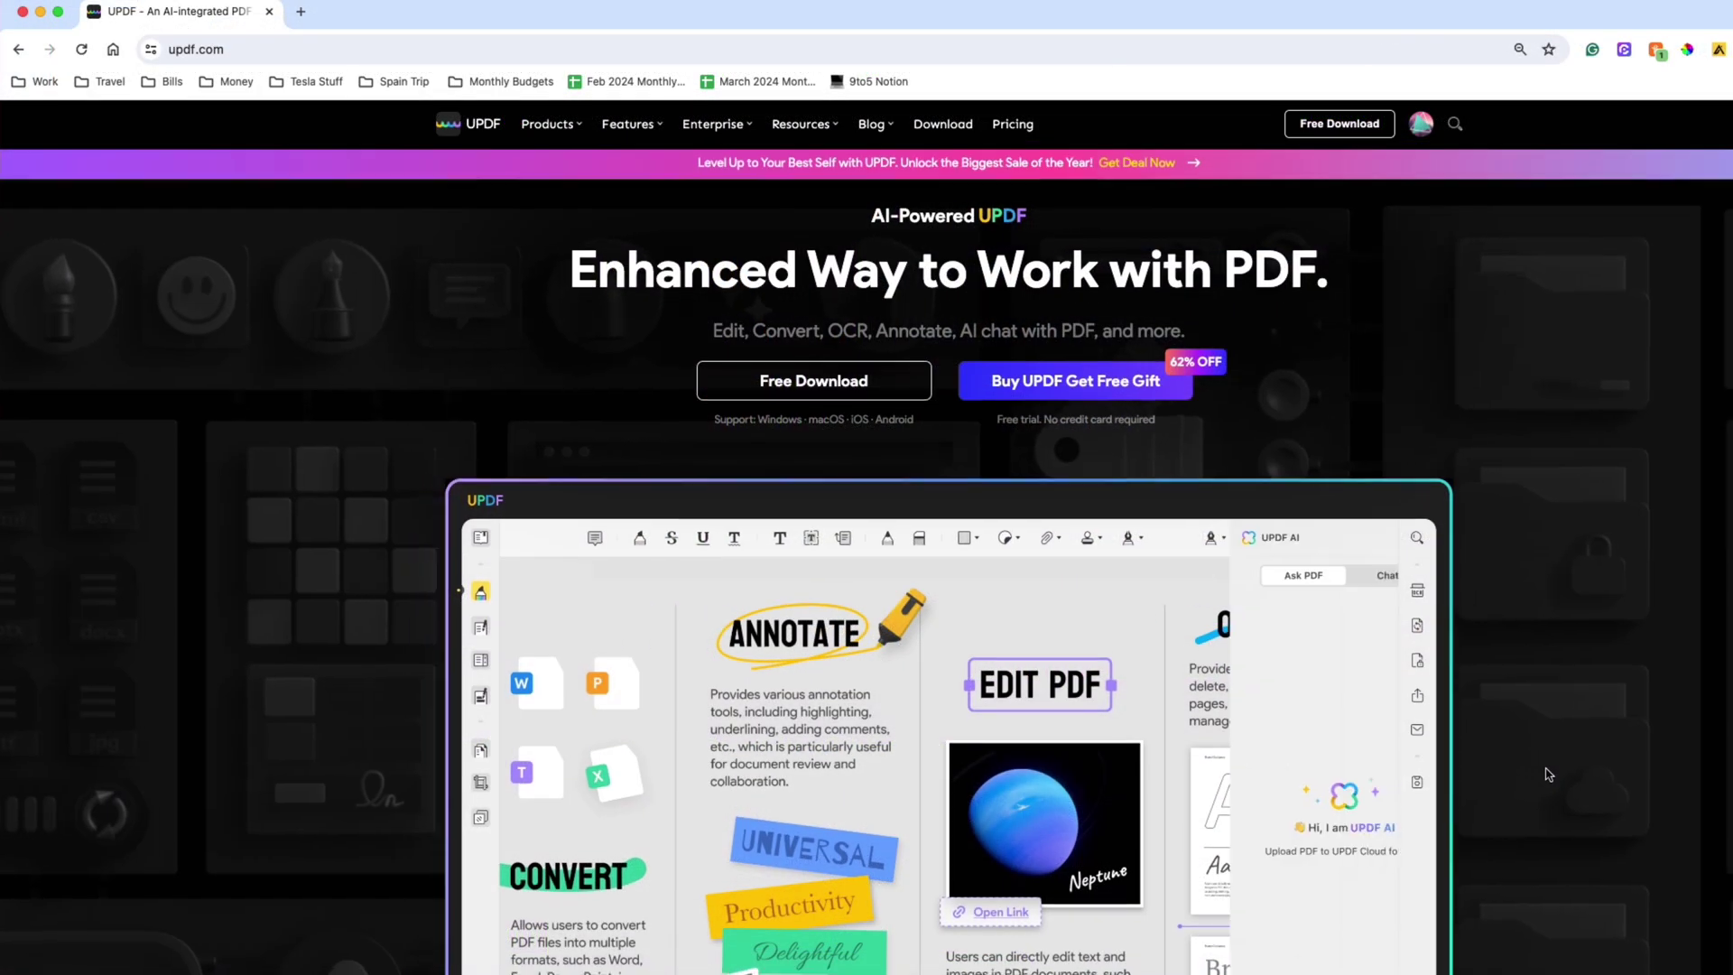
scroll(1549, 774, down, 8)
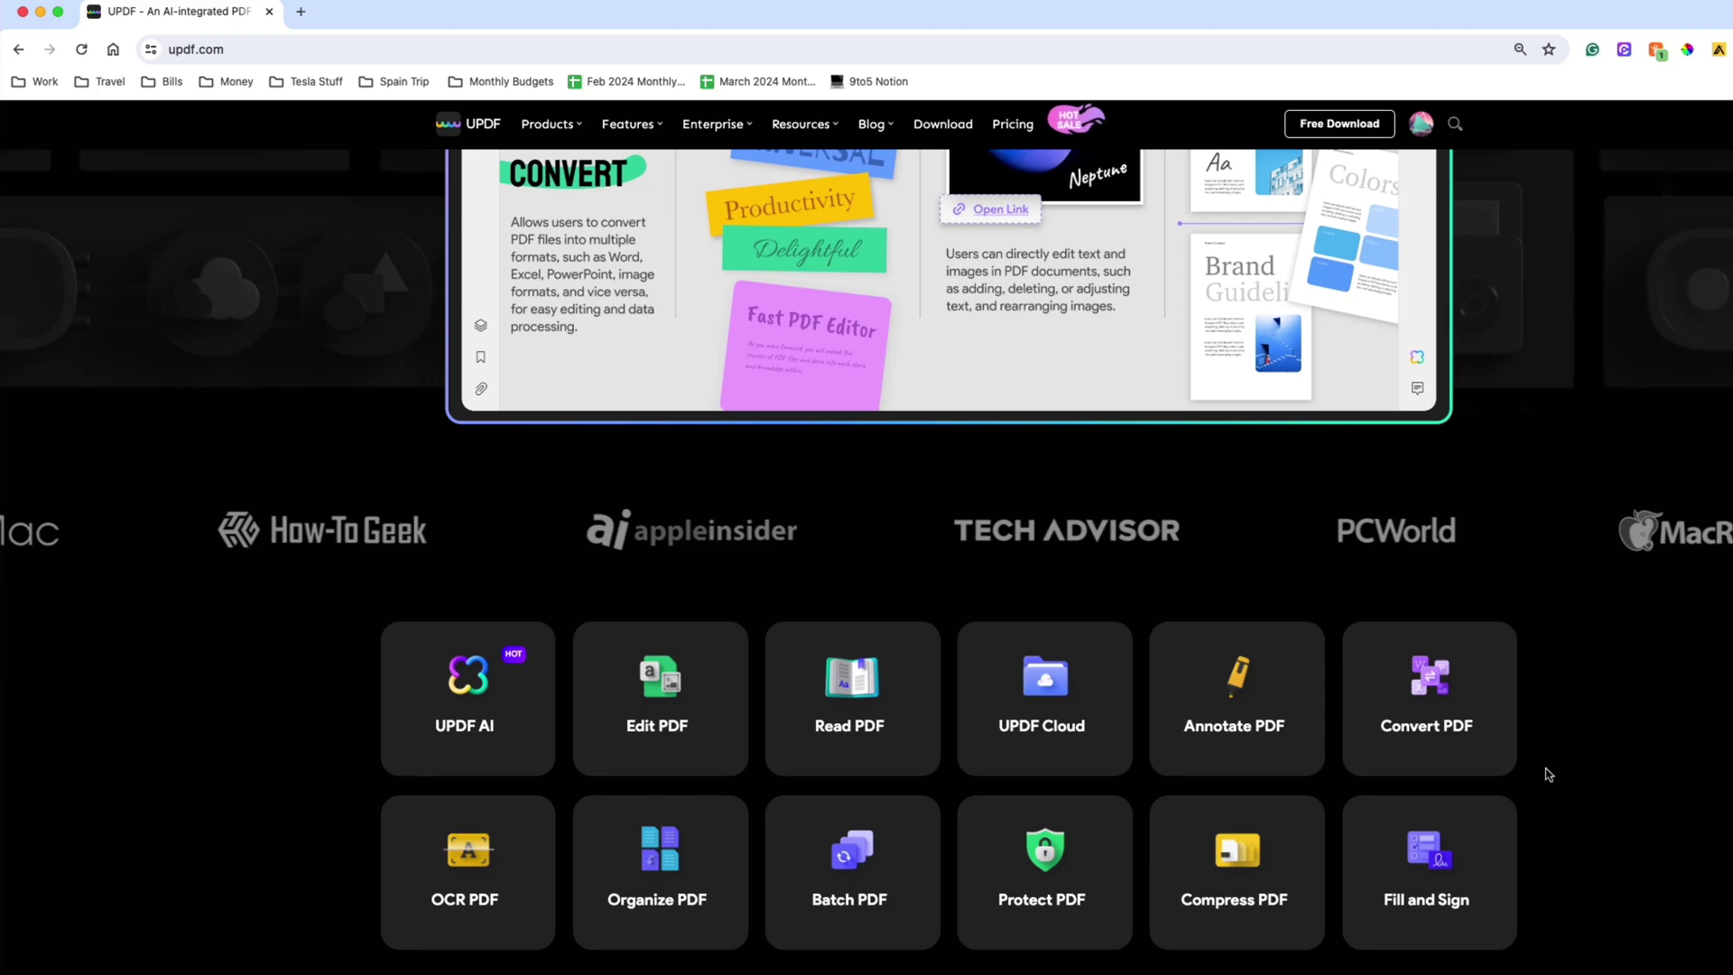
scroll(1548, 775, down, 4)
scroll(1549, 774, down, 4)
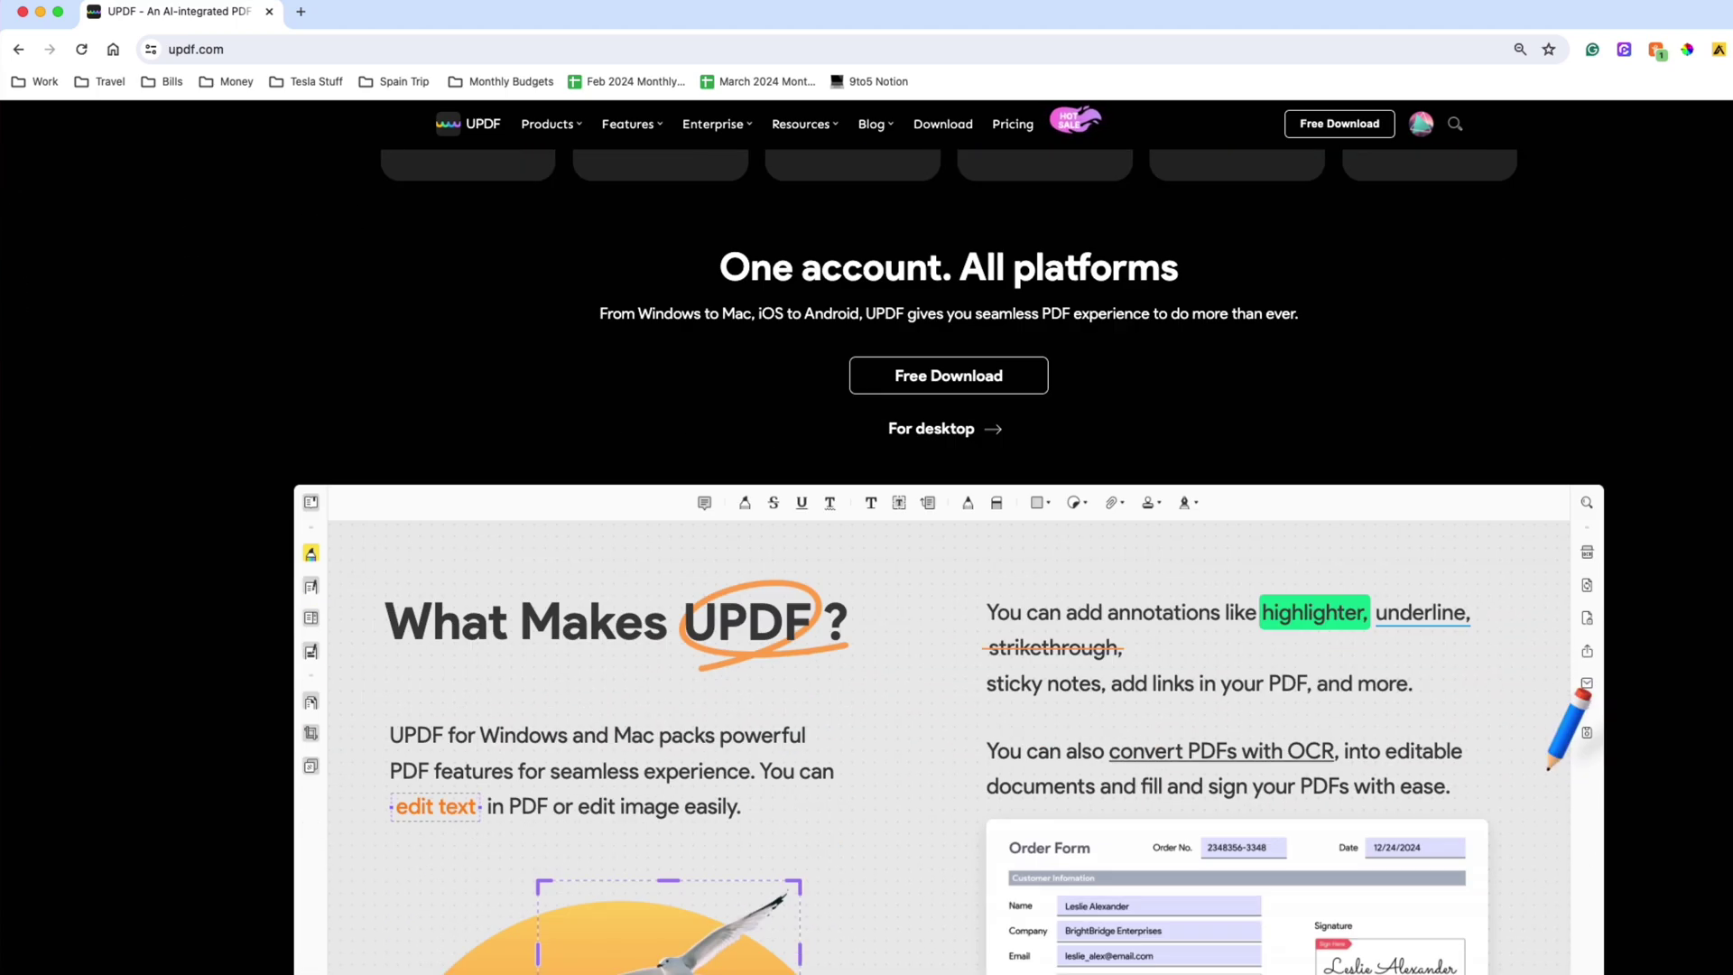